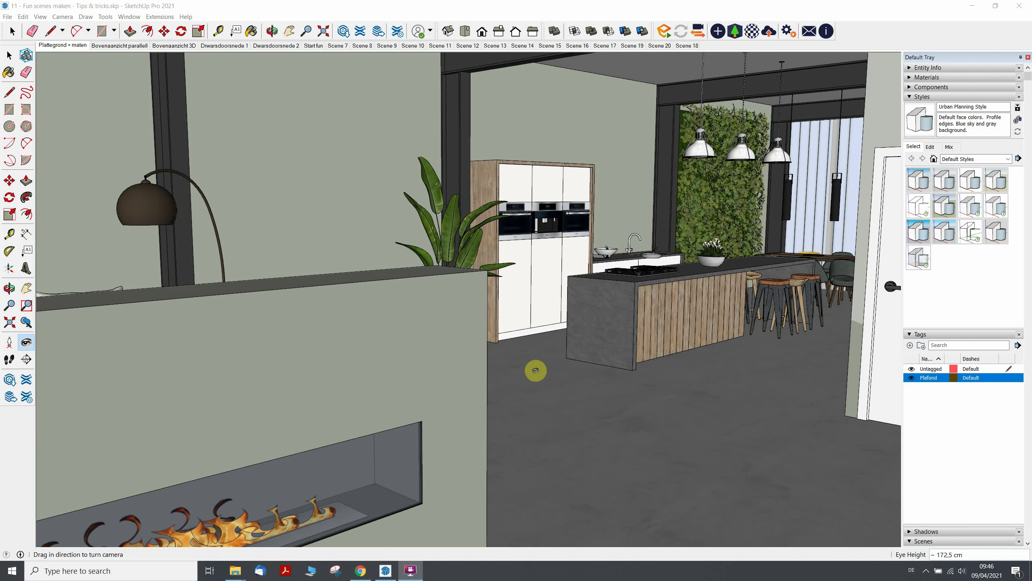
- Orbit the camera past the foreground wall to frame the couch, armchair and kitchen island
key("o")
left_click_drag(535, 382, 605, 392)
middle_click_drag(604, 391, 640, 387)
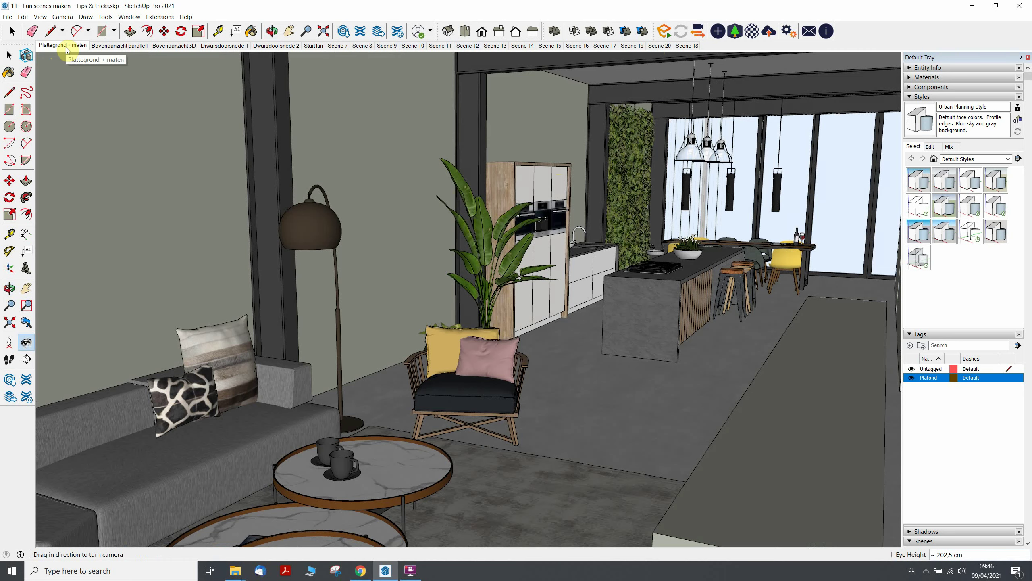
- Show the 'Plattegrond + maten' dimensioned floor plan scene, zooming briefly before restoring its view
left_click(67, 46)
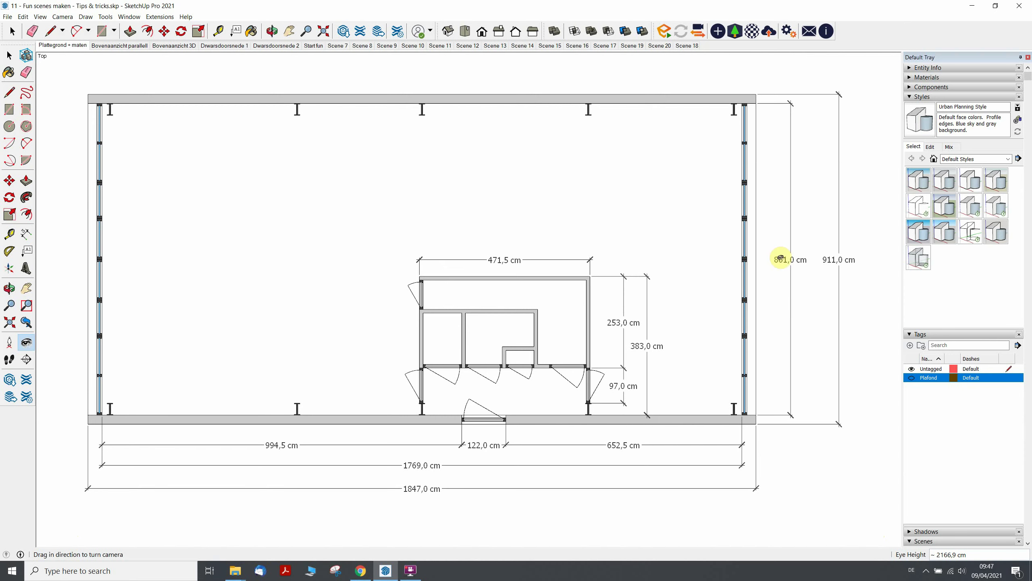
scroll(676, 307, "down", 3)
scroll(676, 307, "down", 2)
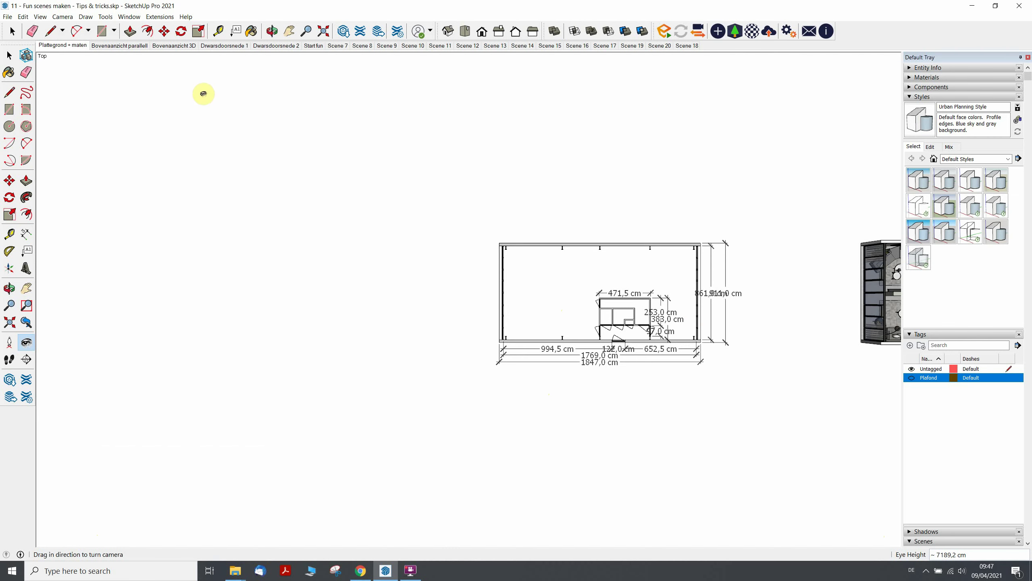
scroll(632, 310, "up", 2)
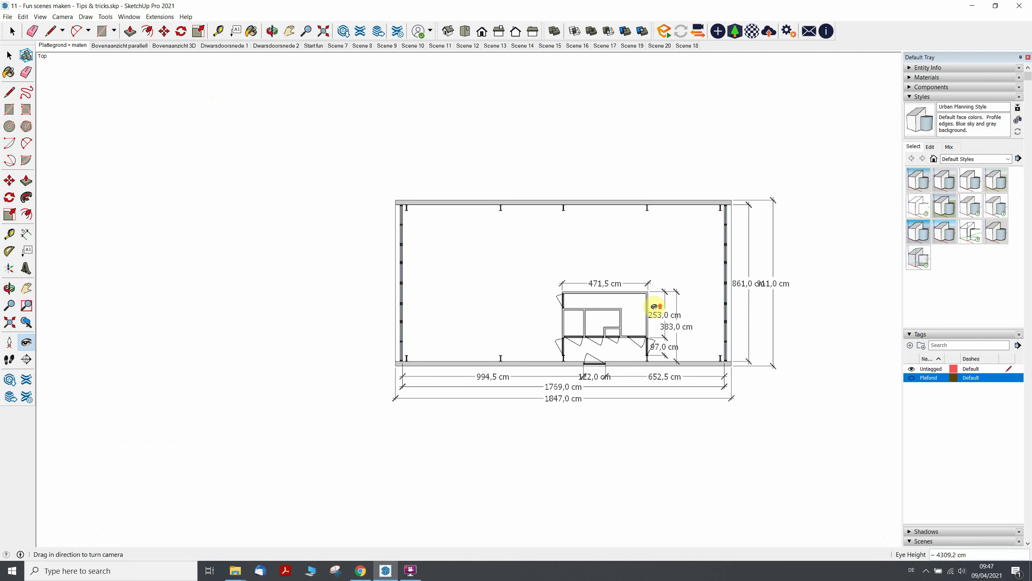
left_click(68, 49)
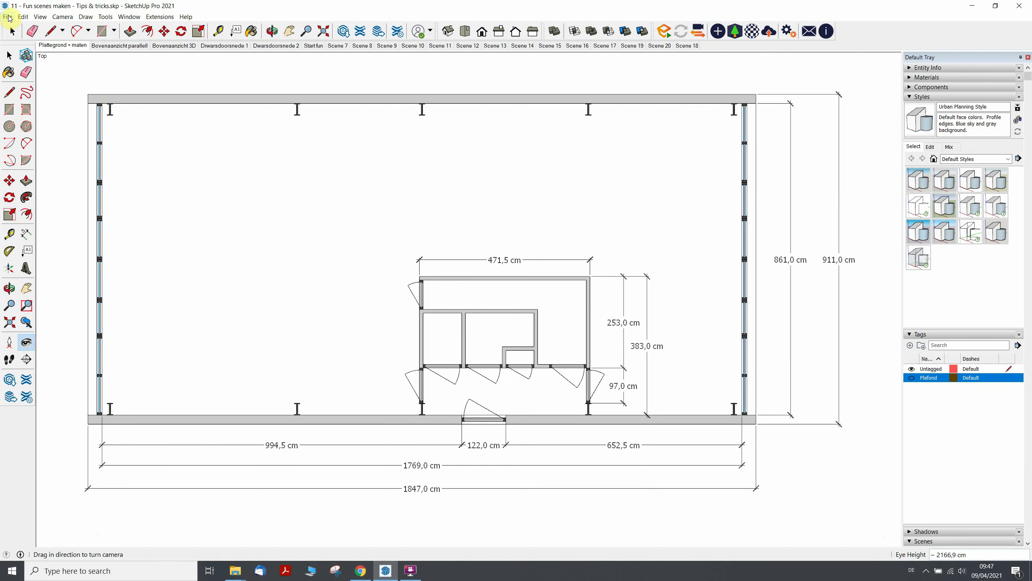
- Start a 2D Graphic export of the floor plan as JPEG Image (*.jpg) into SketchUp Visuals
left_click(7, 17)
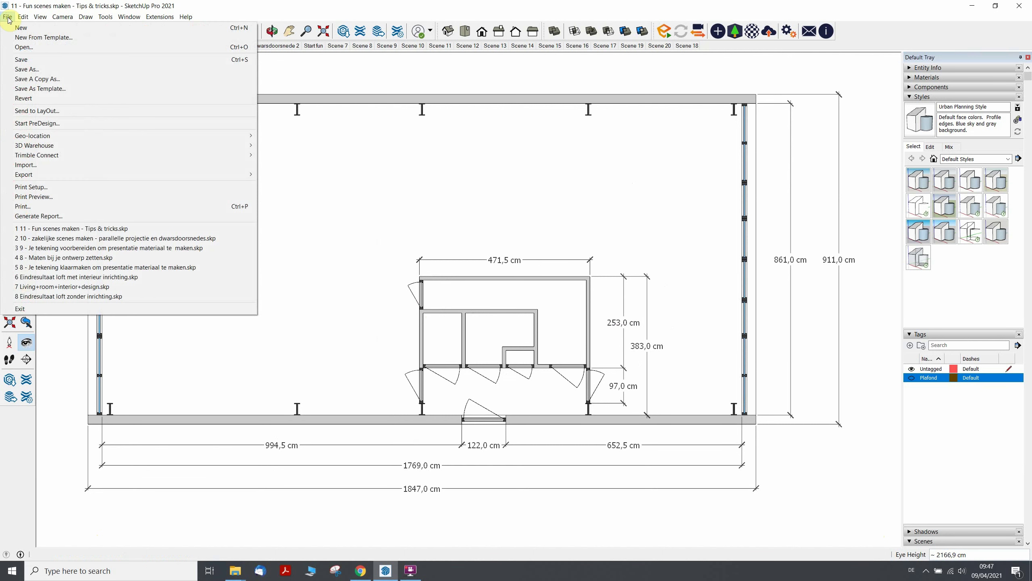
left_click(67, 175)
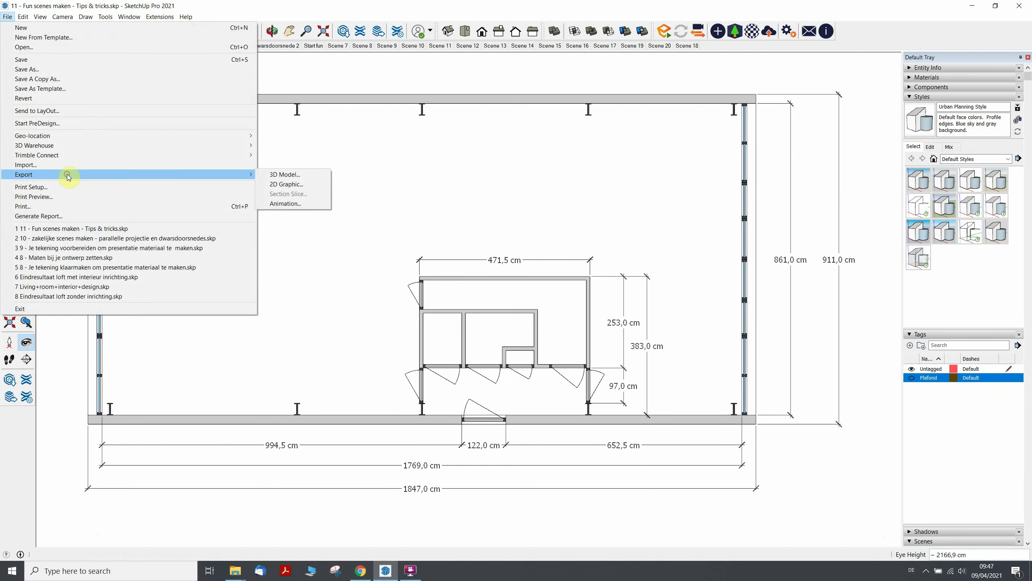
left_click(300, 187)
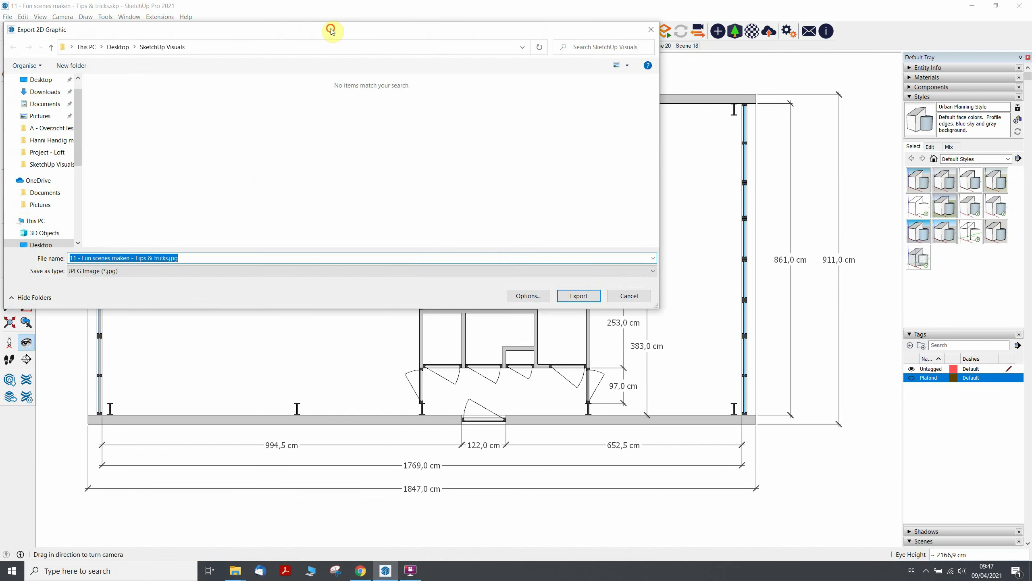
left_click_drag(329, 28, 480, 56)
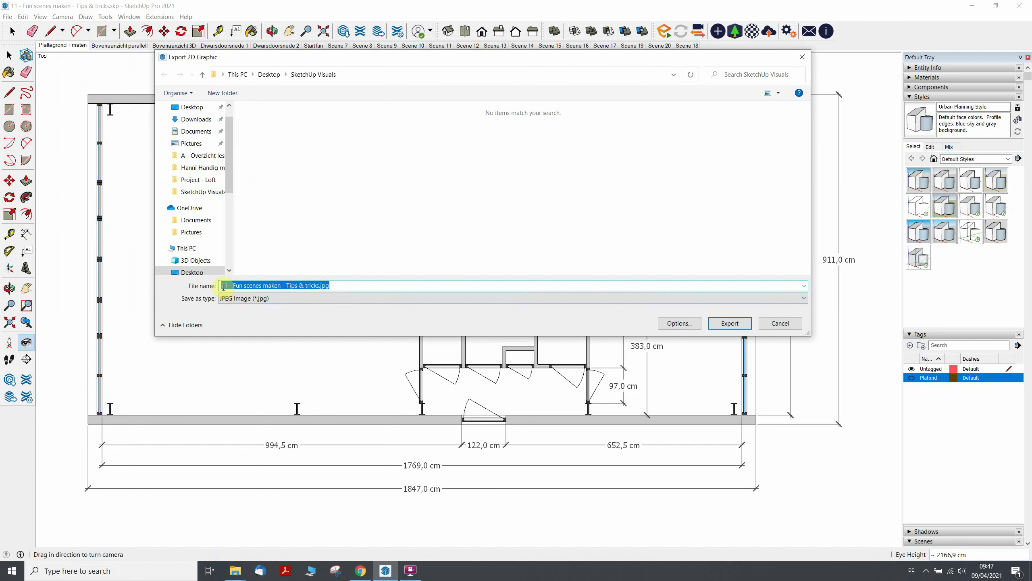
left_click(249, 298)
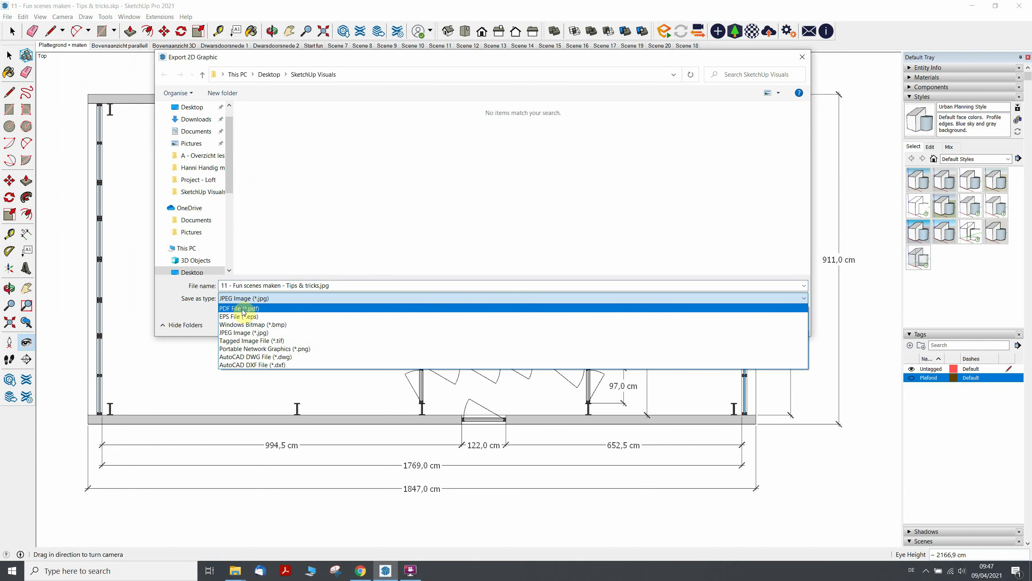
left_click(243, 334)
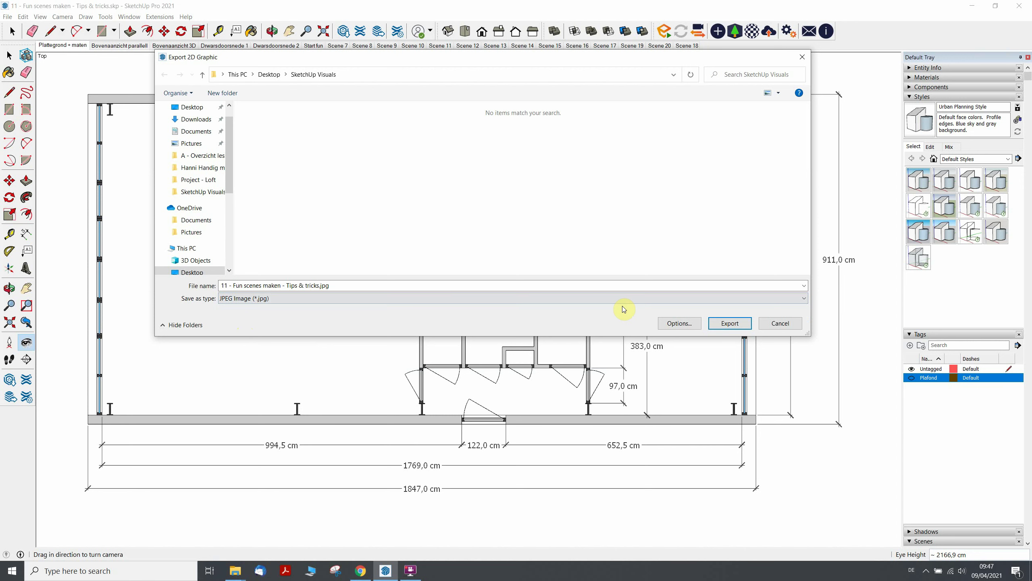
- Set the JPEG export options to use view size, 2145 × 1226 pixels, and confirm
left_click(680, 326)
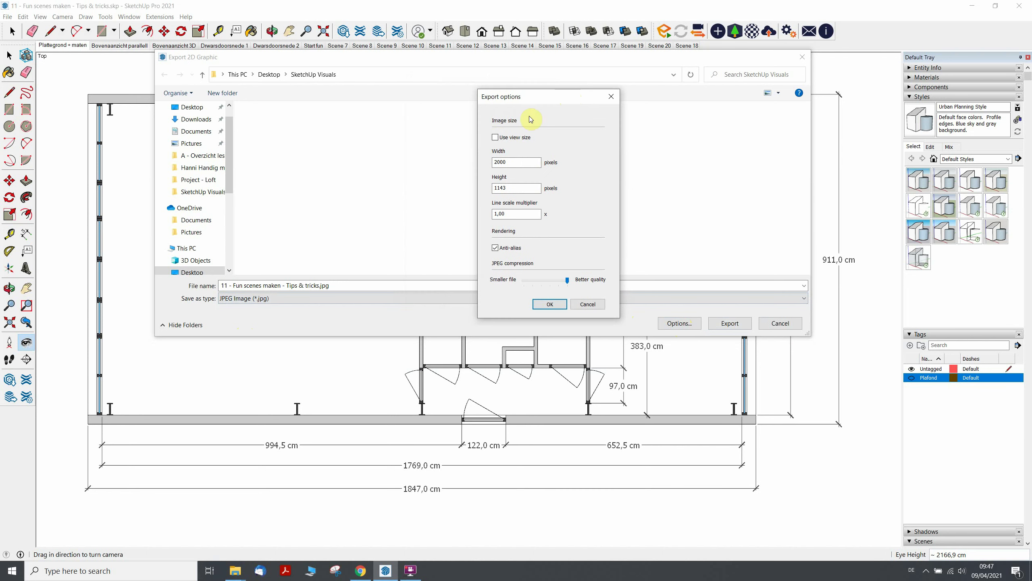
left_click(496, 137)
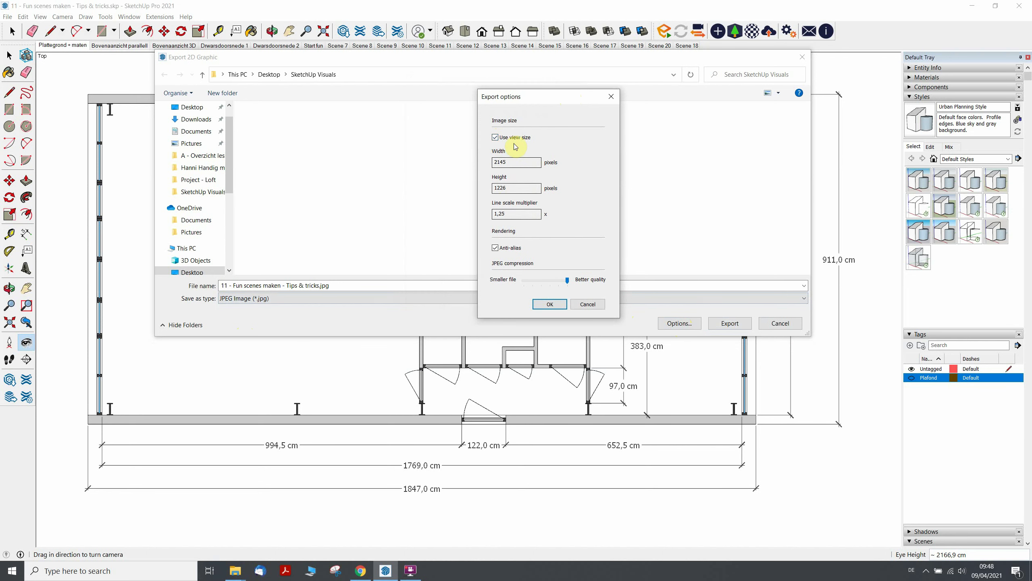
left_click_drag(554, 100, 608, 92)
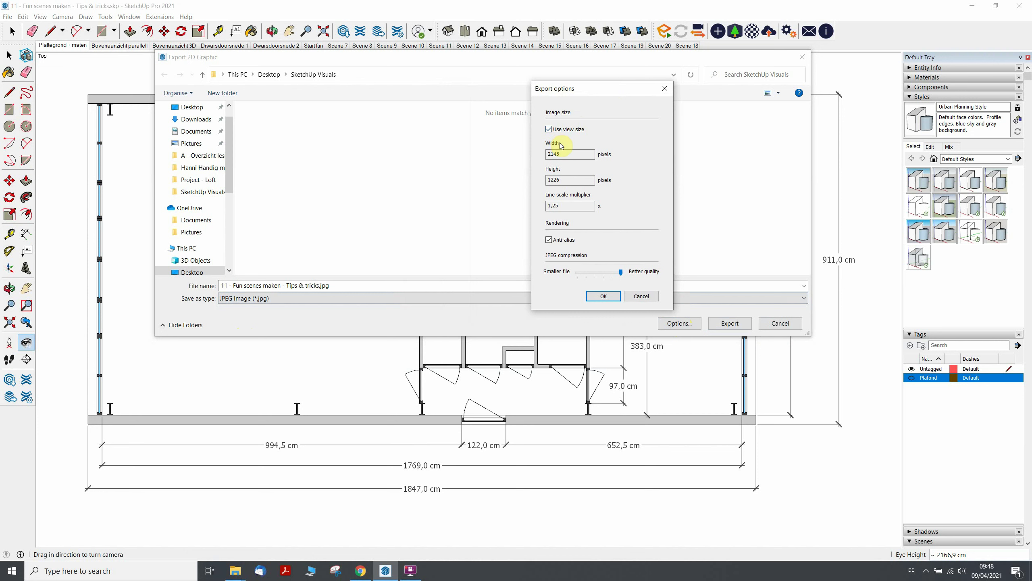
left_click(550, 133)
left_click_drag(596, 93, 623, 91)
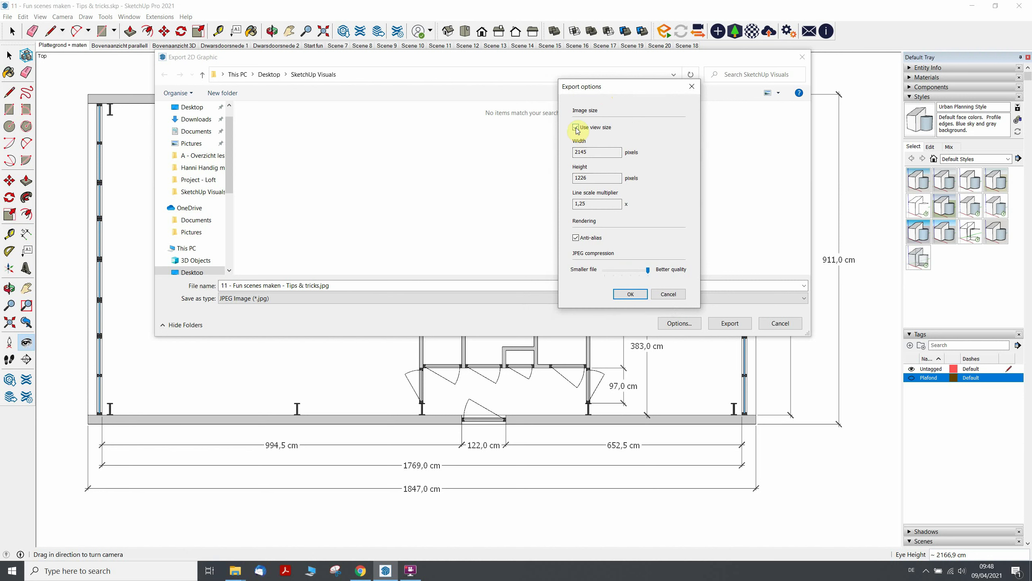
left_click(587, 153)
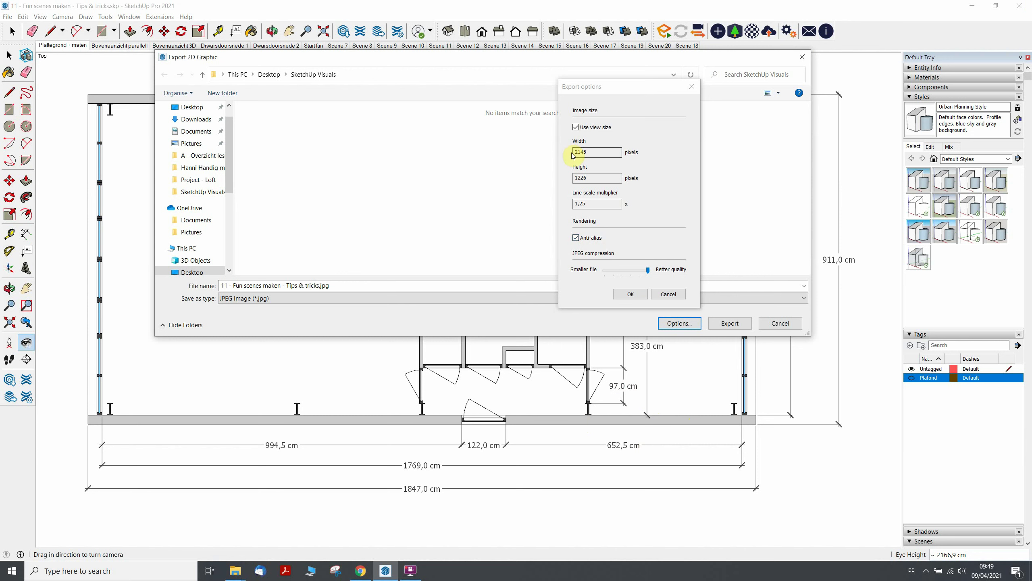
left_click(629, 295)
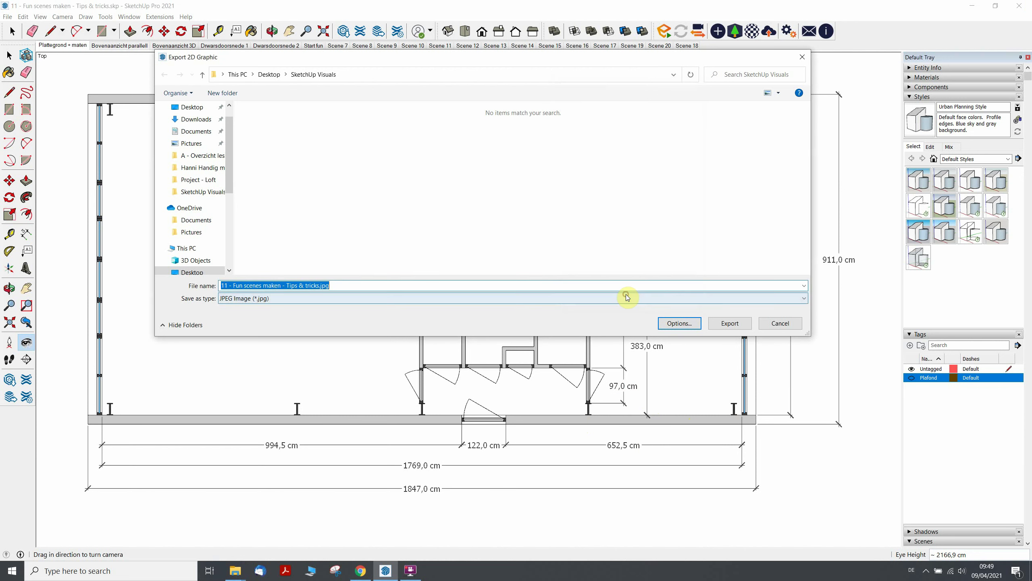
- Export the floor-plan JPEG, then open it from the desktop's SketchUp Visuals folder
left_click(730, 323)
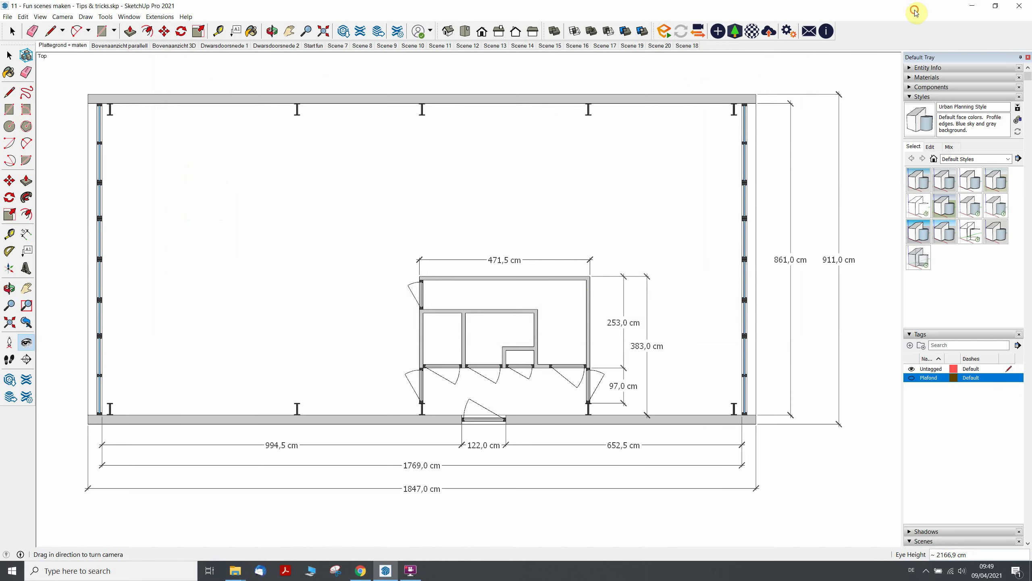
left_click_drag(912, 8, 876, 77)
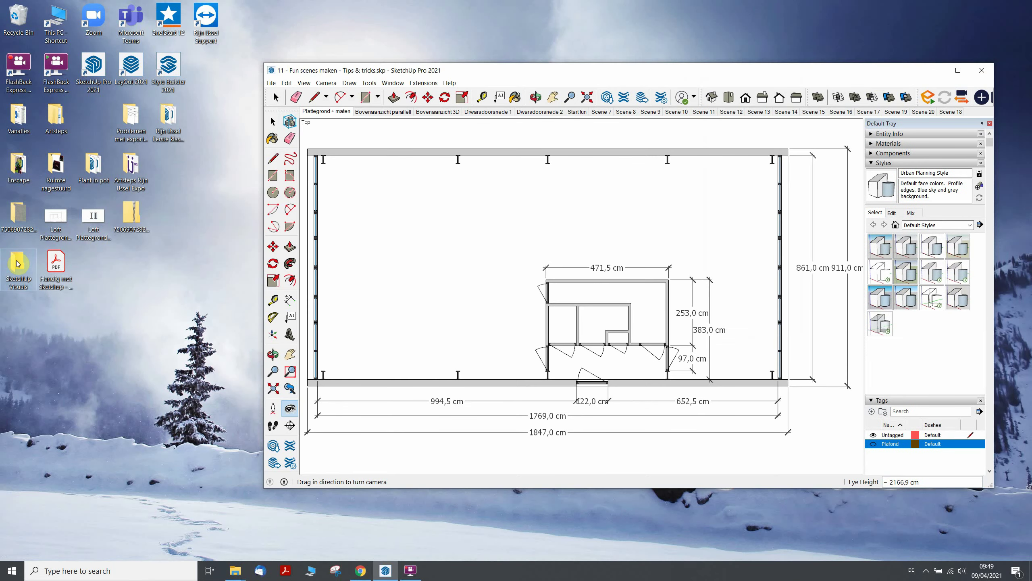
double_click(18, 263)
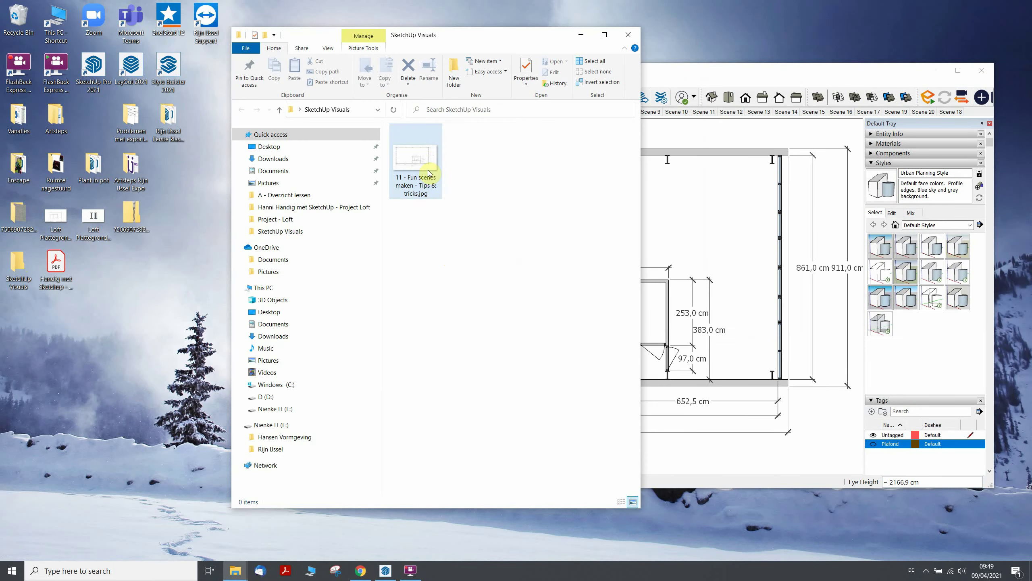
left_click(424, 164)
double_click(425, 163)
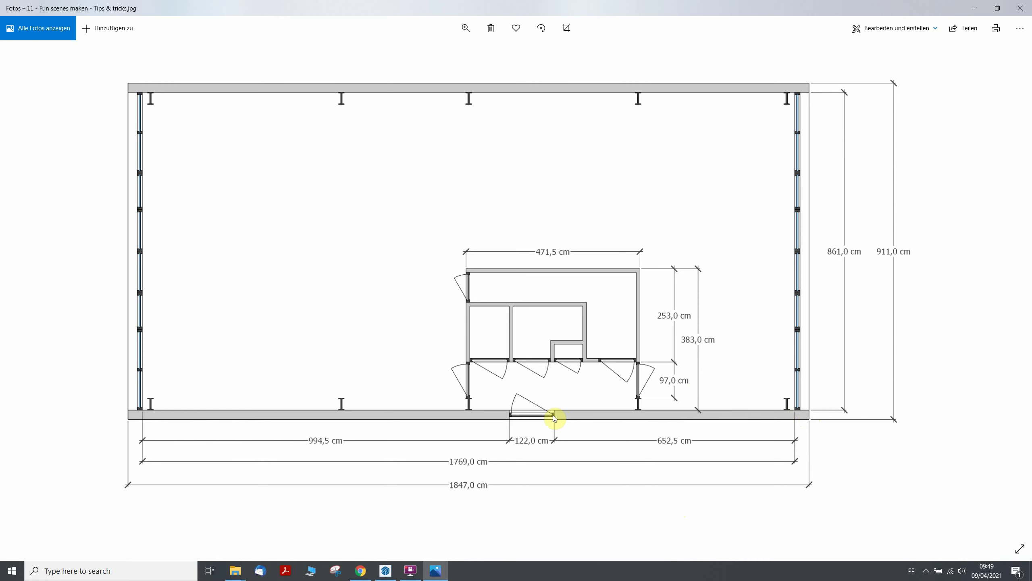
- Zoom into the exported floor-plan image in Photos, then close the viewer
left_click(467, 28)
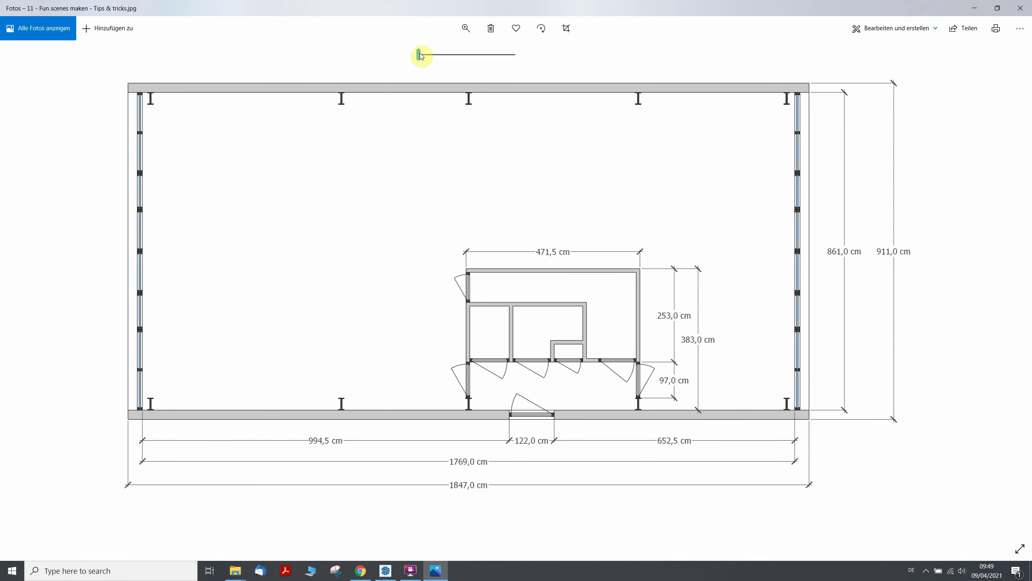
mouse_move(419, 55)
left_mouse_down()
mouse_move(489, 58)
mouse_move(418, 55)
left_mouse_up()
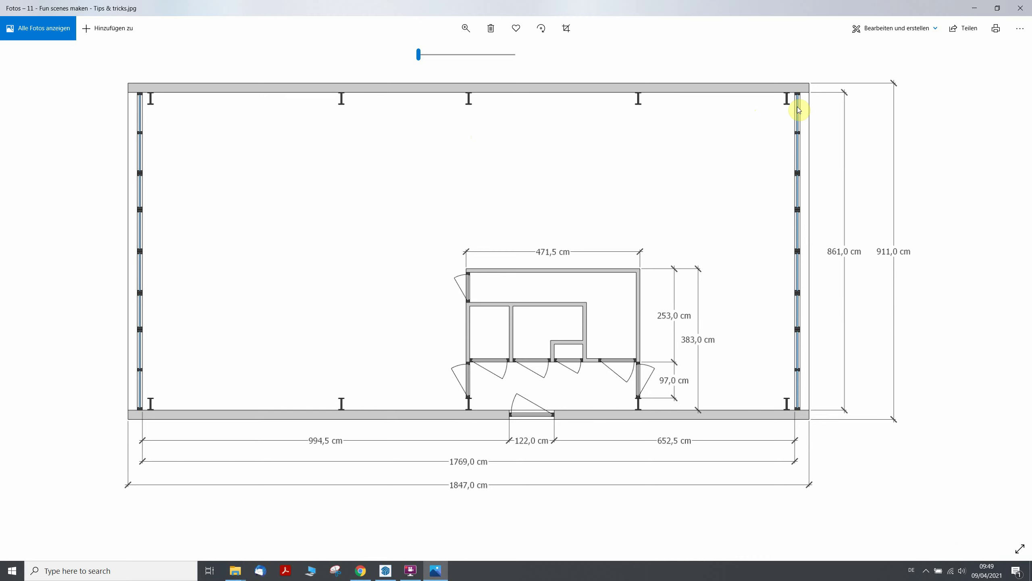
left_click(1019, 13)
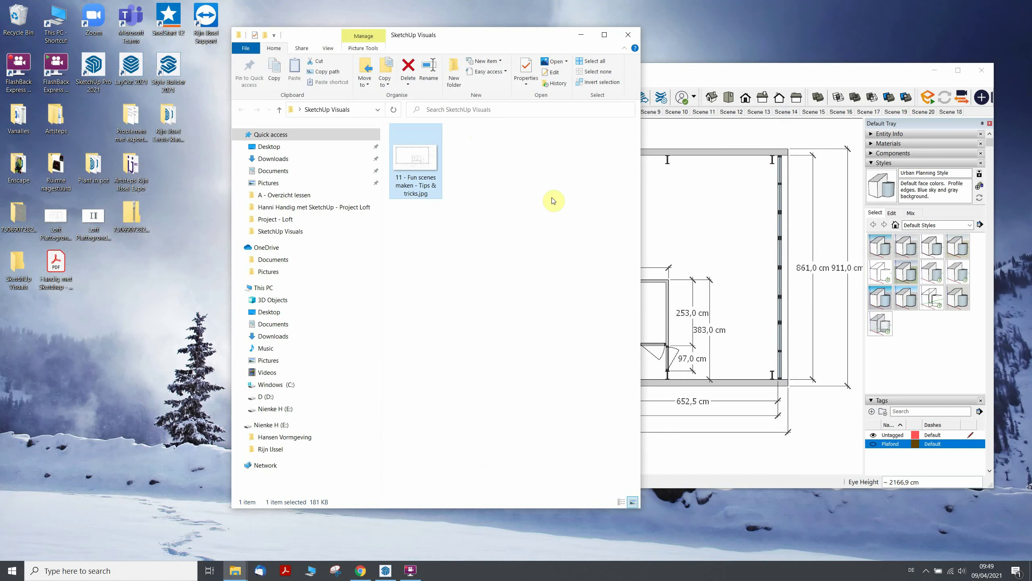
- Bring SketchUp back to full size and start another 2D Graphic export
left_click(734, 77)
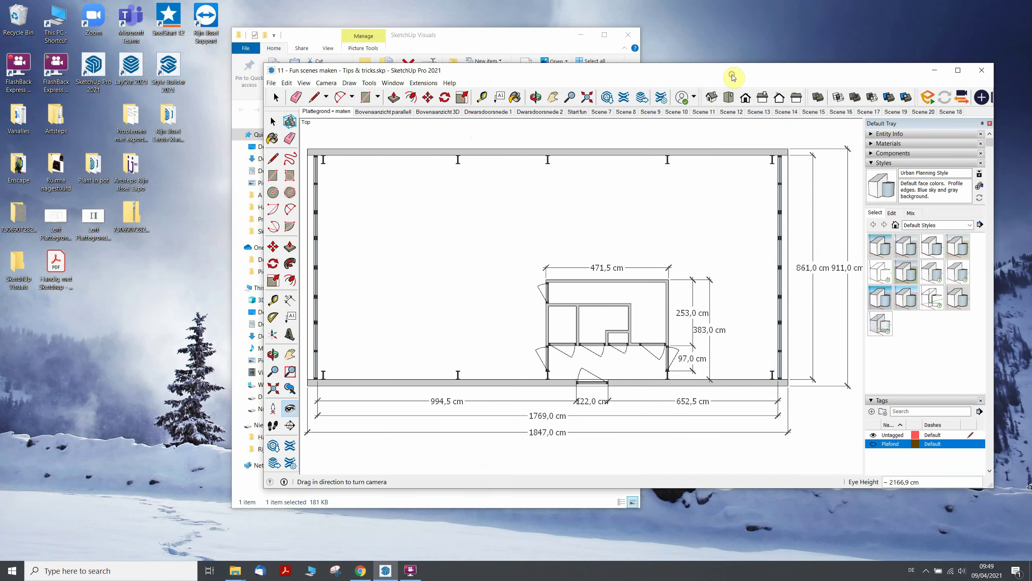
left_click(960, 77)
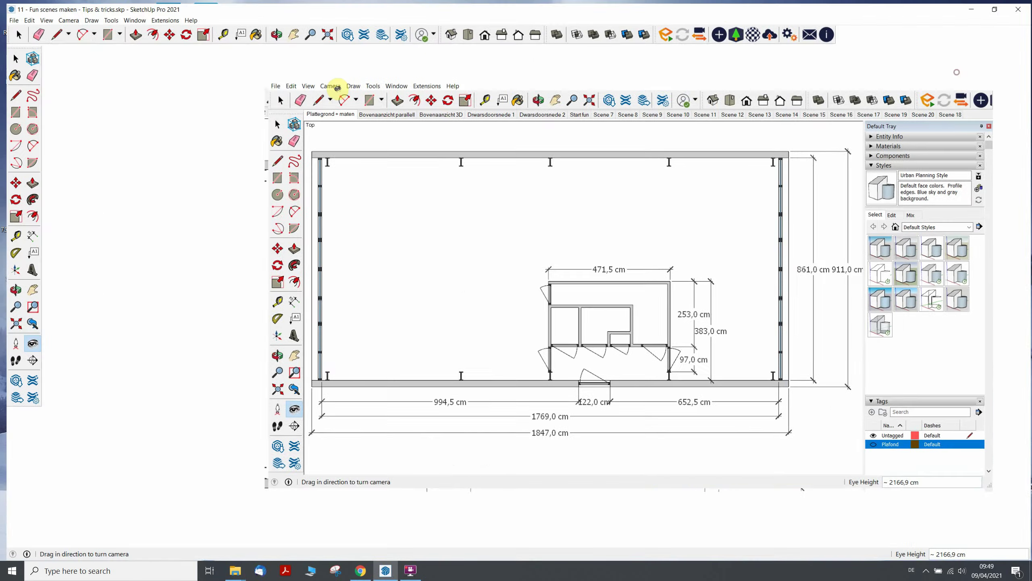
left_click(7, 17)
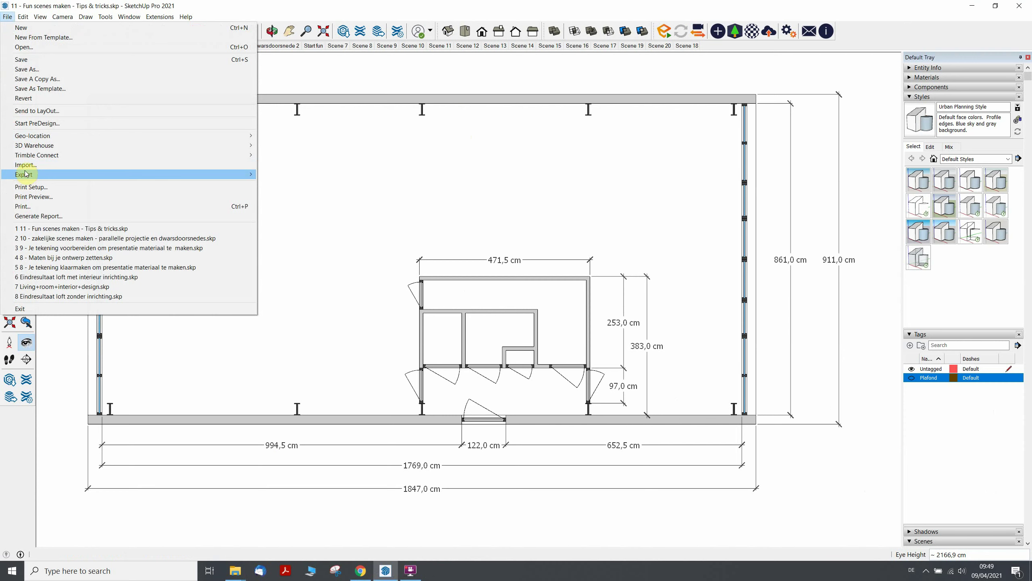
mouse_move(24, 174)
left_click(286, 185)
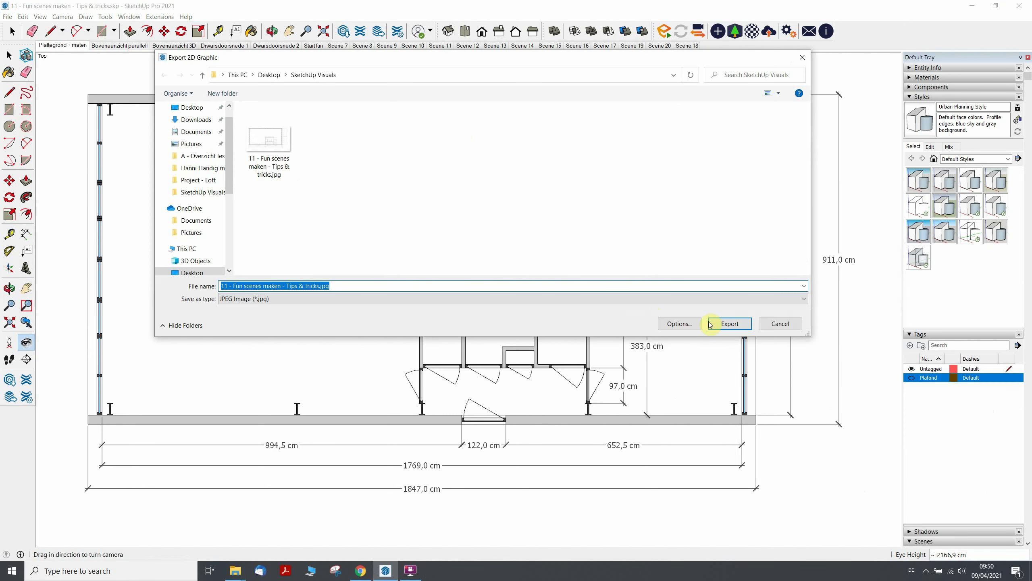
- In the export options, untick Use view size and start entering a custom 3508-pixel width
left_click(680, 324)
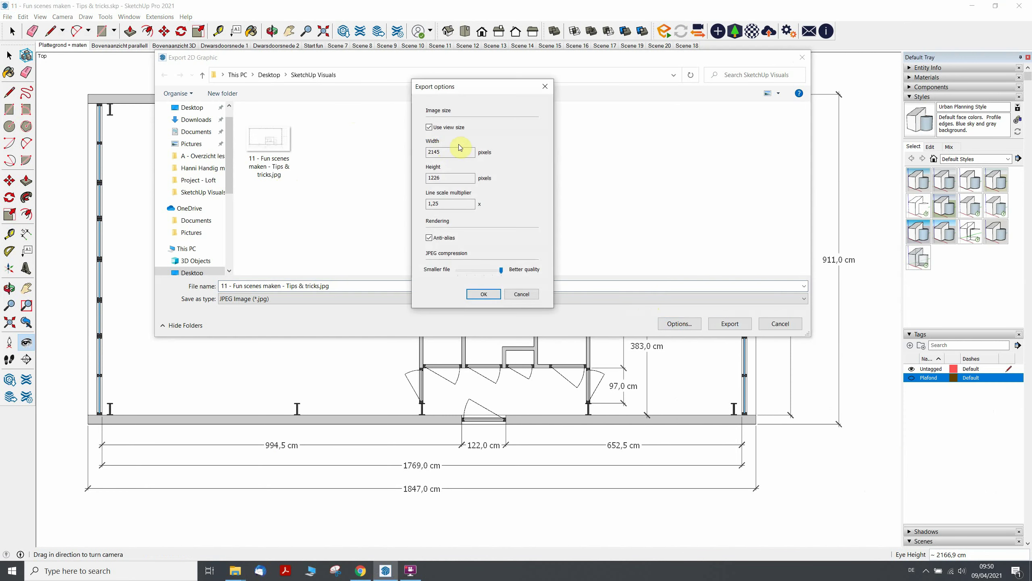
left_click(429, 128)
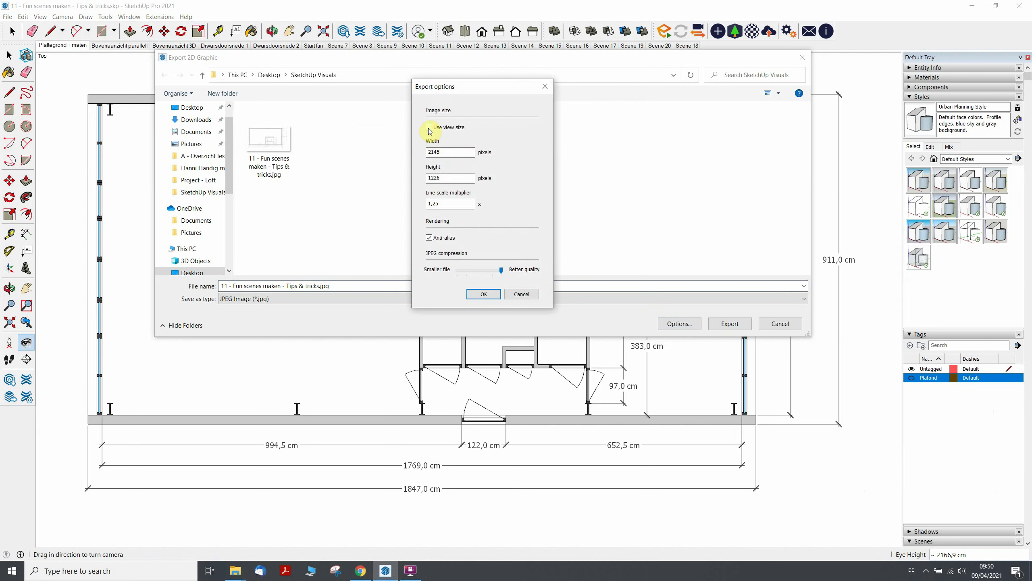
left_click(445, 152)
left_click_drag(441, 152, 405, 153)
type("3508")
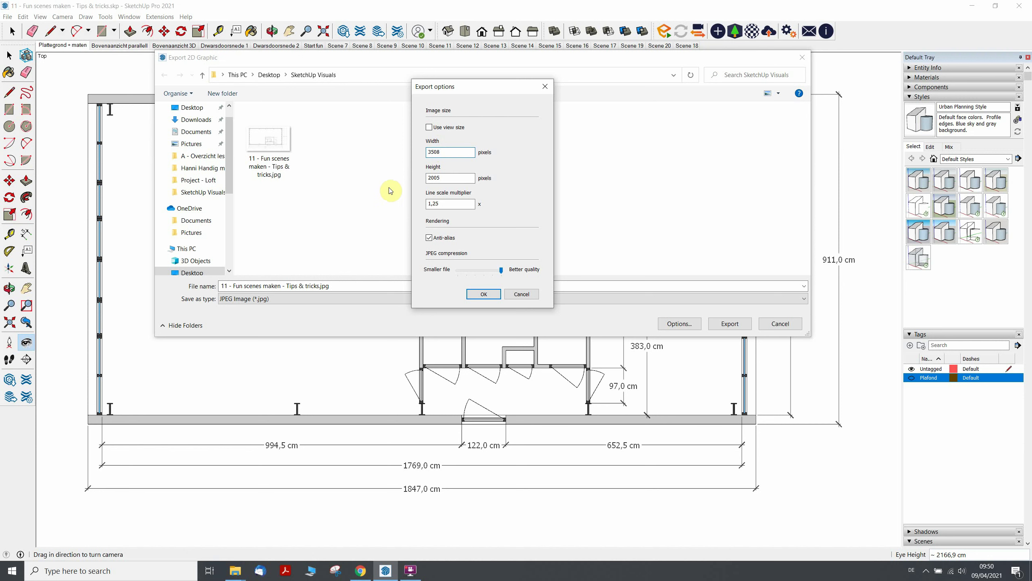
left_click(353, 572)
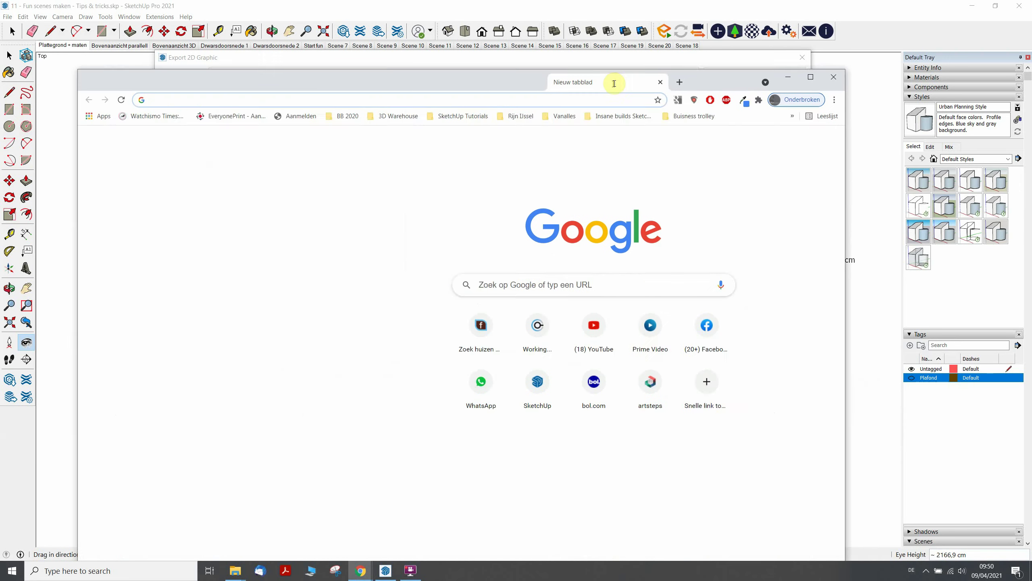
- Search Google for 'a4 pixel size', confirming A4 is 3508 × 2480 pixels at 300 dpi
left_click_drag(613, 80, 655, 230)
double_click(655, 229)
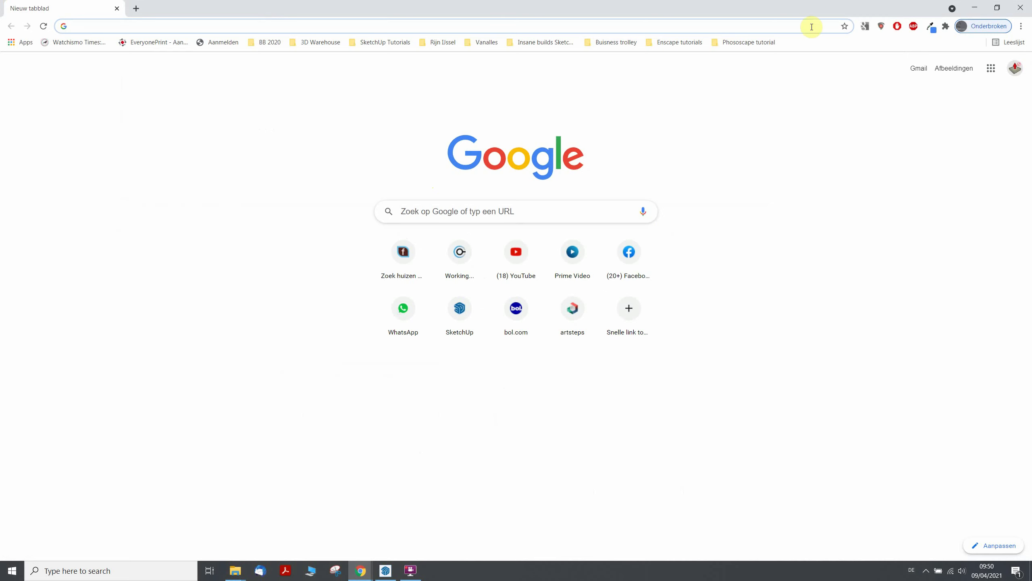
mouse_move(830, 7)
left_mouse_down()
mouse_move(722, 344)
mouse_move(711, 100)
left_mouse_up()
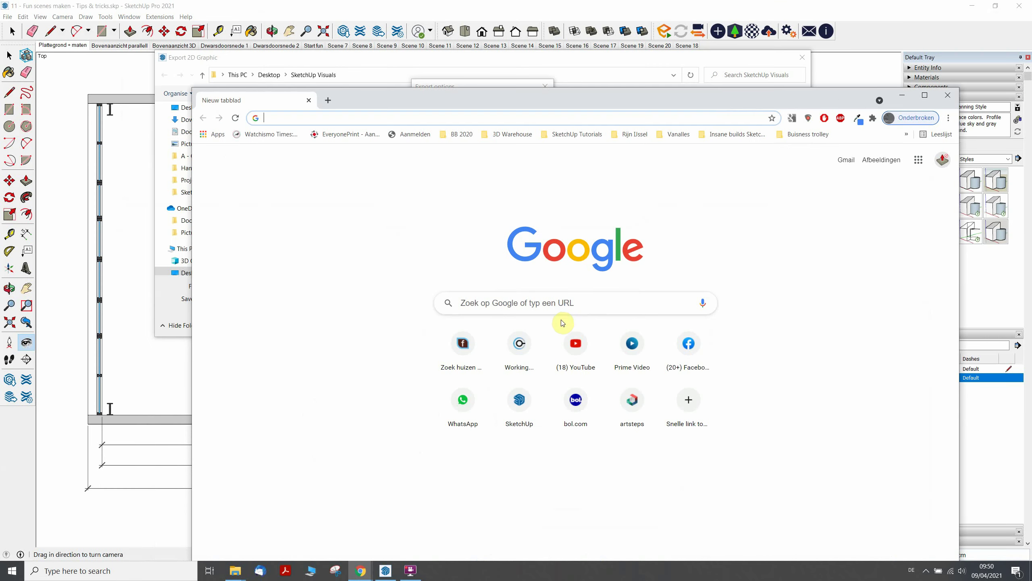
left_click(562, 302)
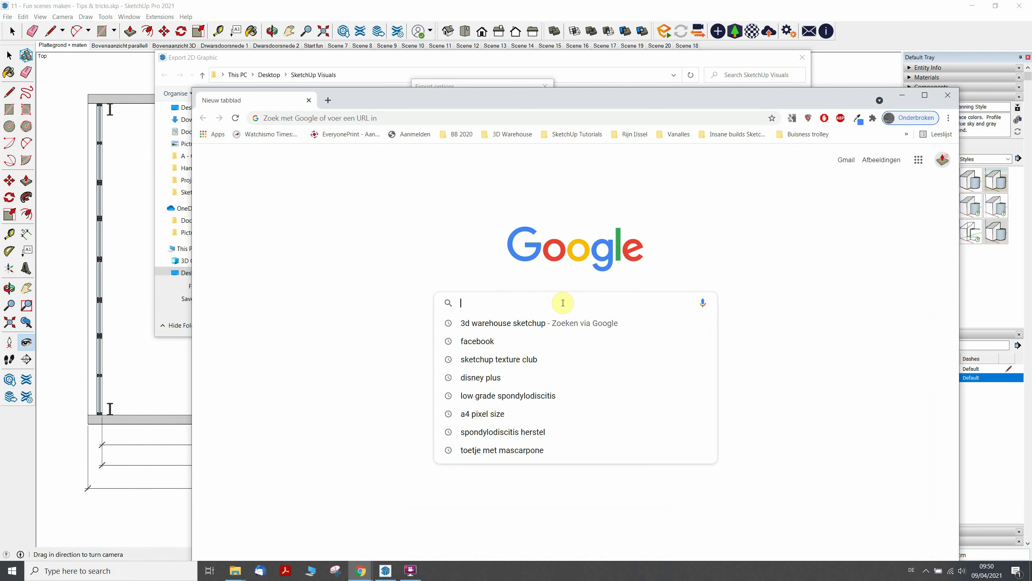
type("a4 pixel size")
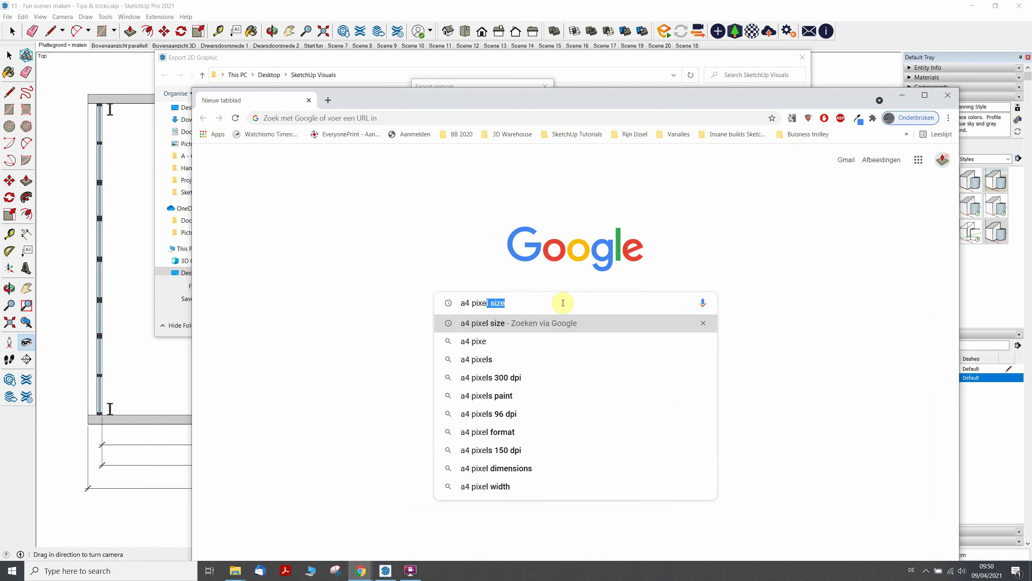
key("Return")
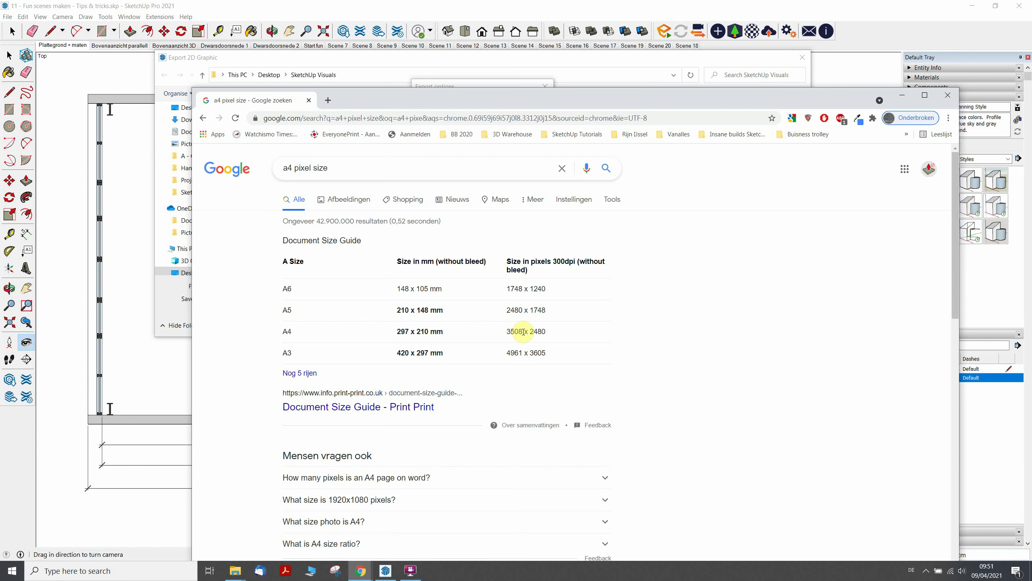
left_click(902, 98)
type("3508")
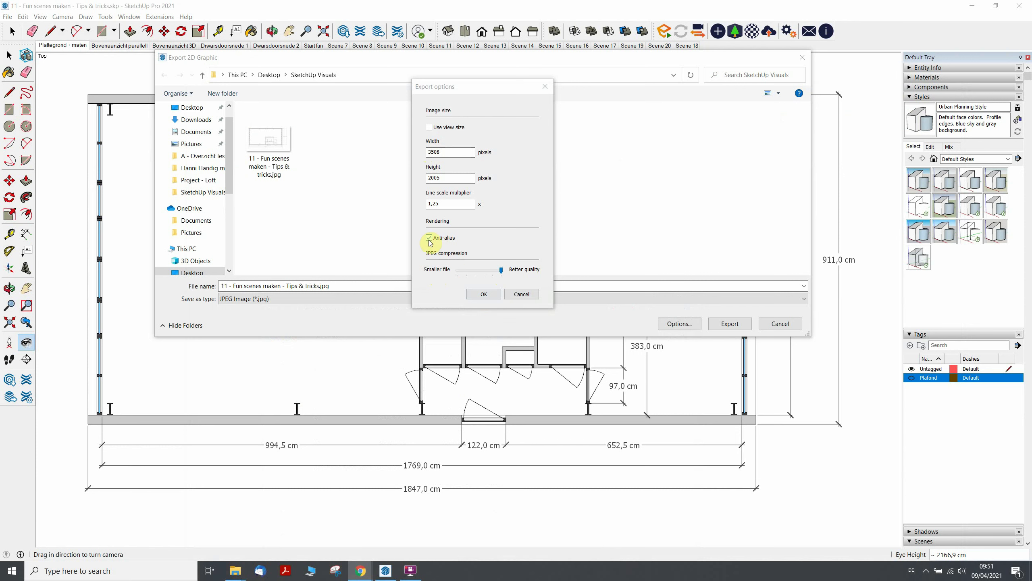
- Accept the 3508-pixel size and export as '11 - Fun scenes maken - Tips & tricks 2.jpg'
left_click(481, 295)
left_click(321, 286)
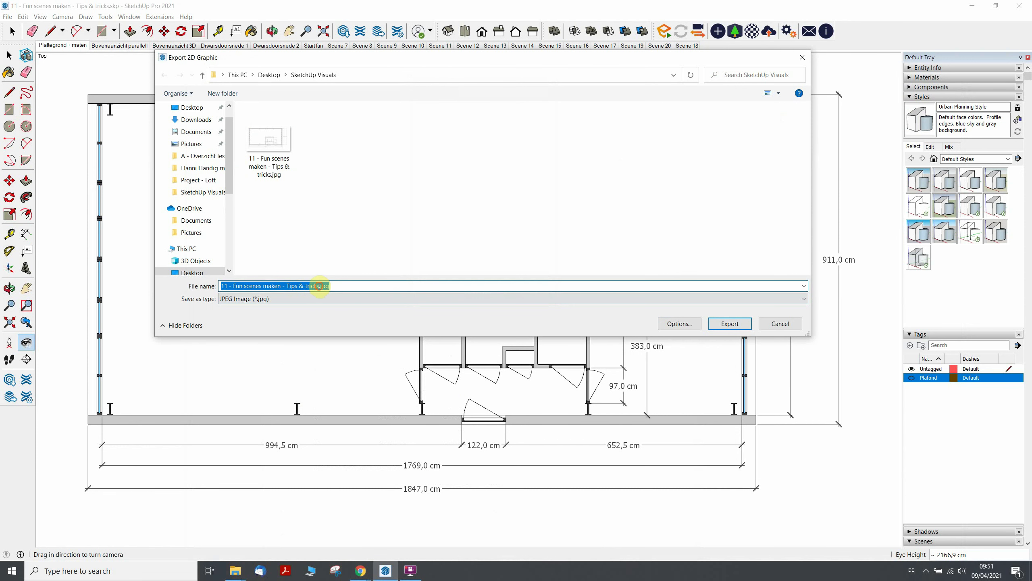
left_click(320, 286)
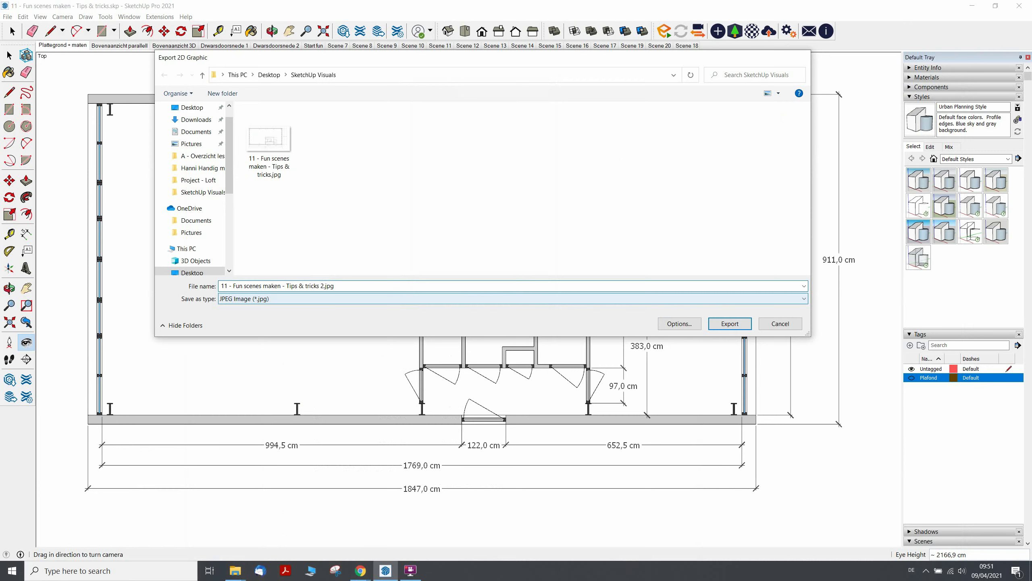
key("Return")
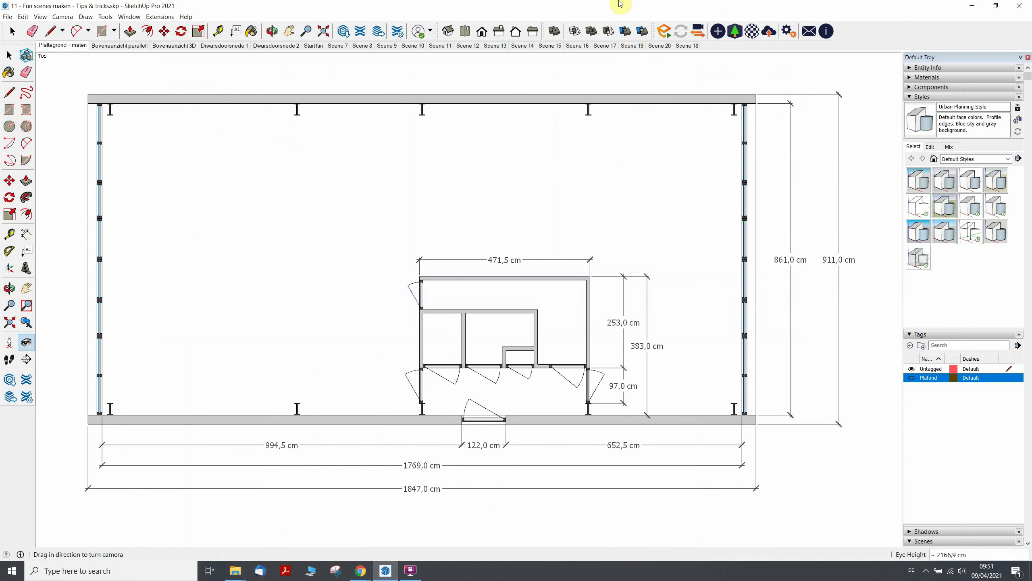
mouse_move(620, 7)
left_mouse_down()
mouse_move(729, 106)
mouse_move(630, 220)
left_mouse_up()
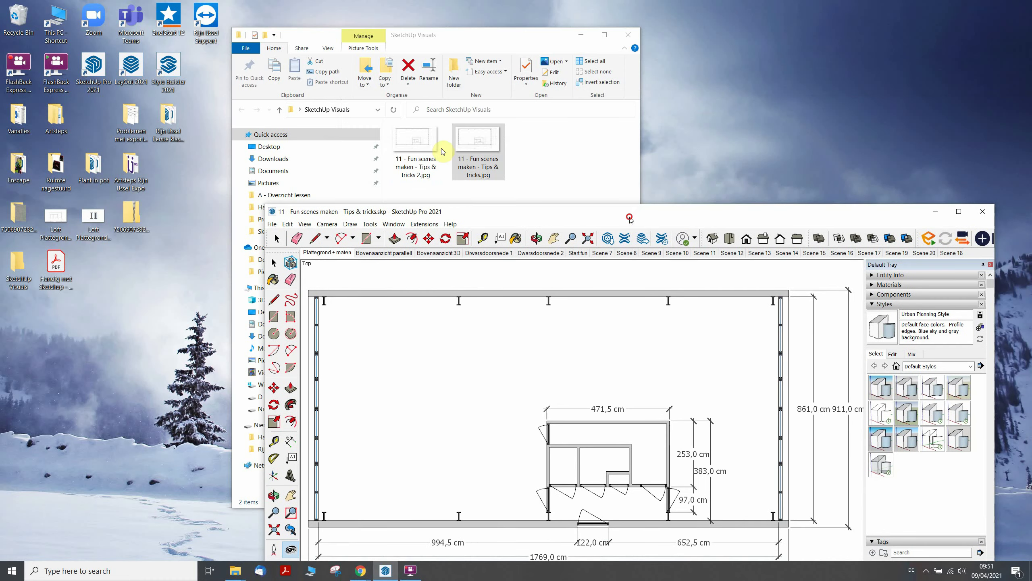
- Open 'Tips & tricks 2.jpg' in Photos, flip between it and the earlier export, then close
left_click(415, 145)
double_click(415, 145)
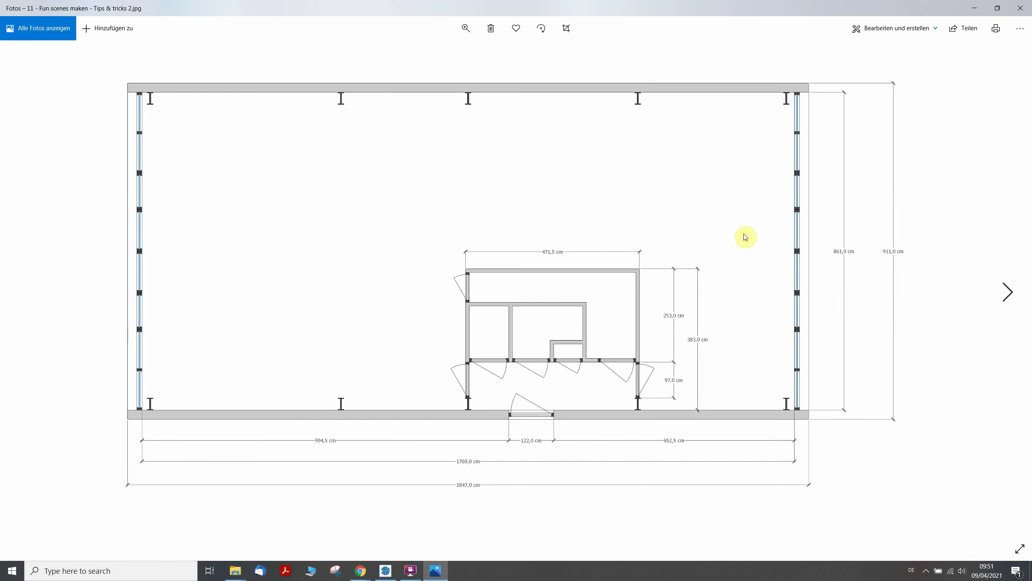
left_click(1005, 294)
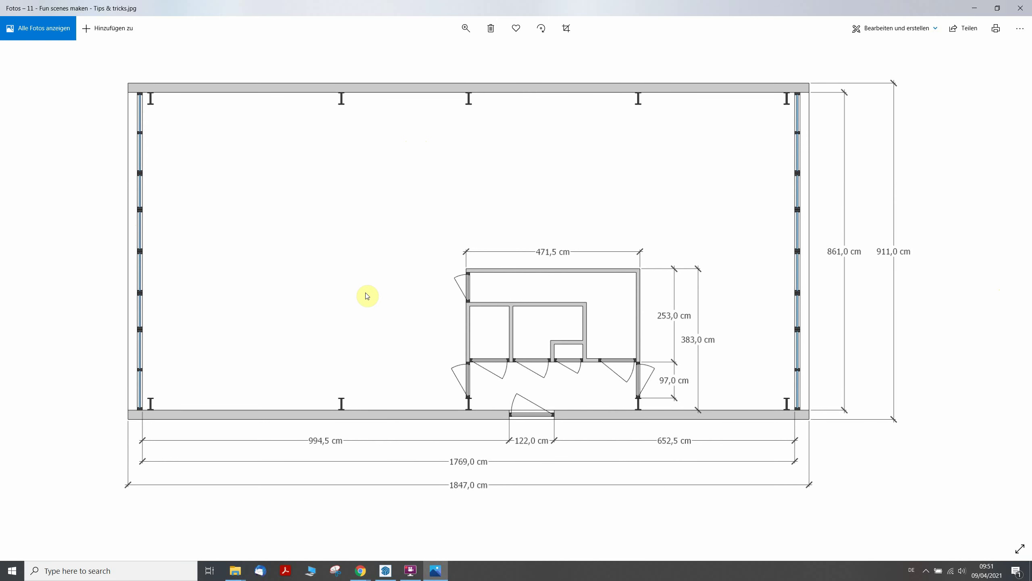
key("Left")
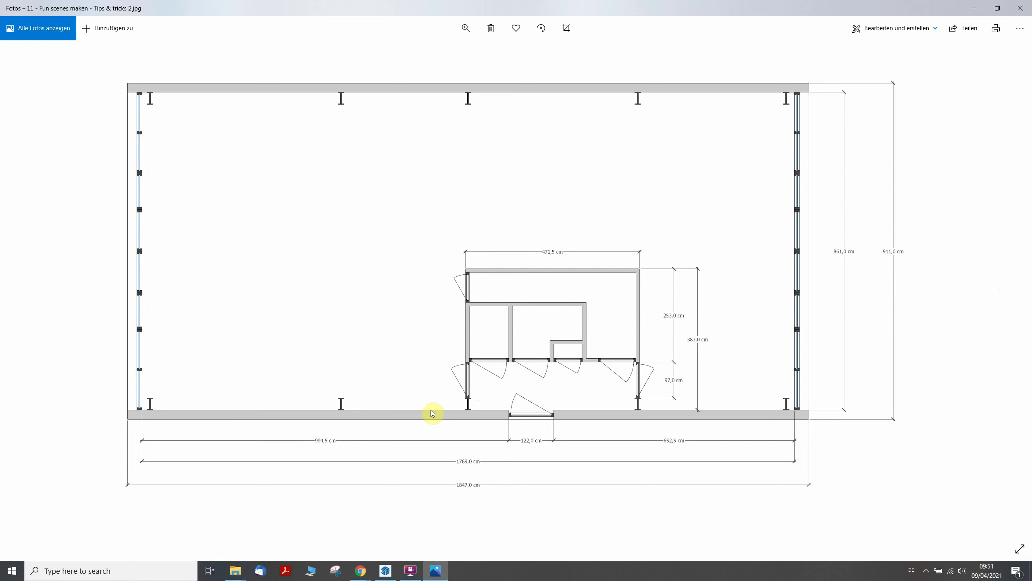
key("Right")
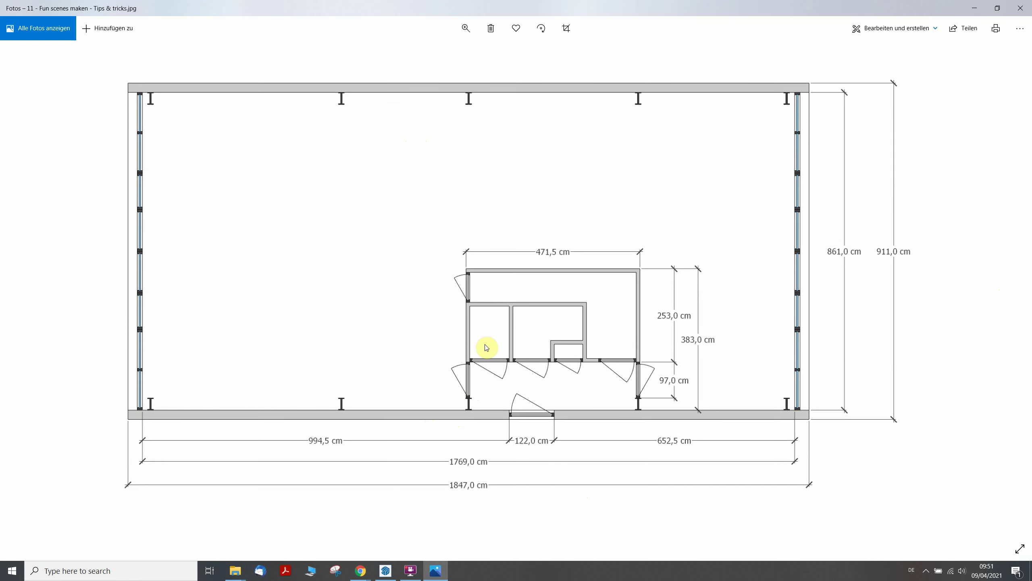
key("Left")
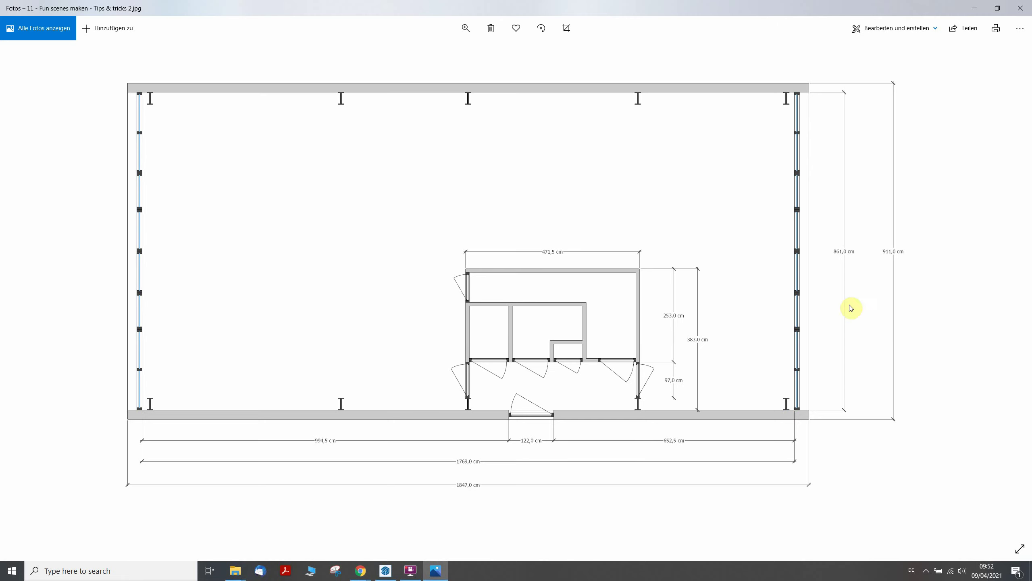
left_click(1020, 11)
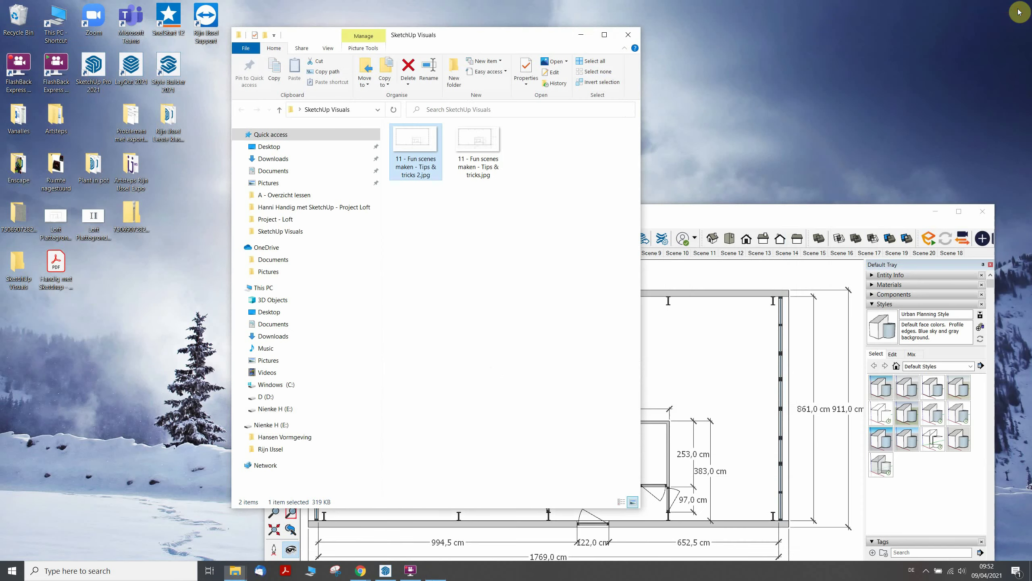
- Close the SketchUp Visuals folder, maximize SketchUp, and step through the scenes to Scene 18
left_click(582, 34)
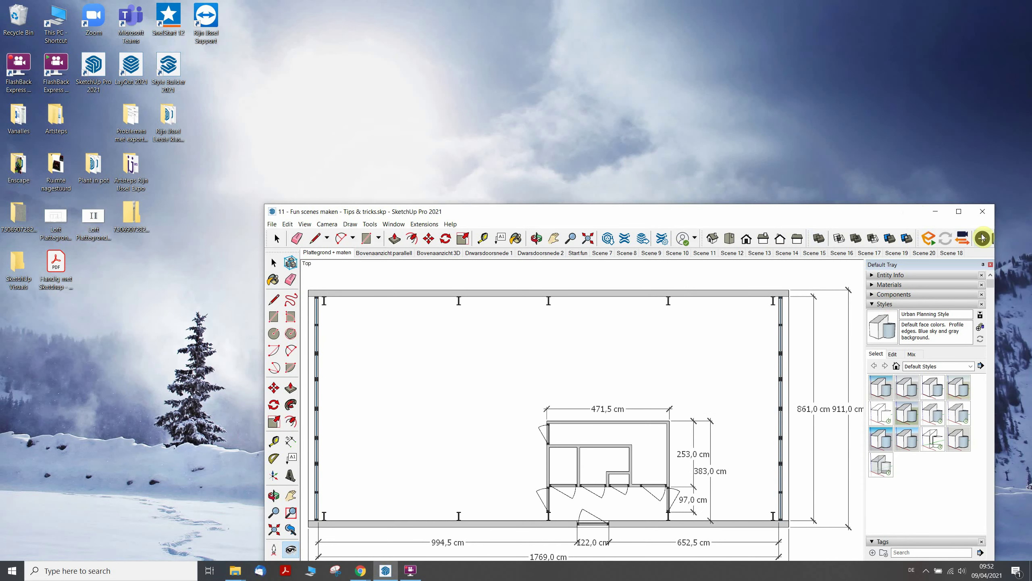
left_click(960, 212)
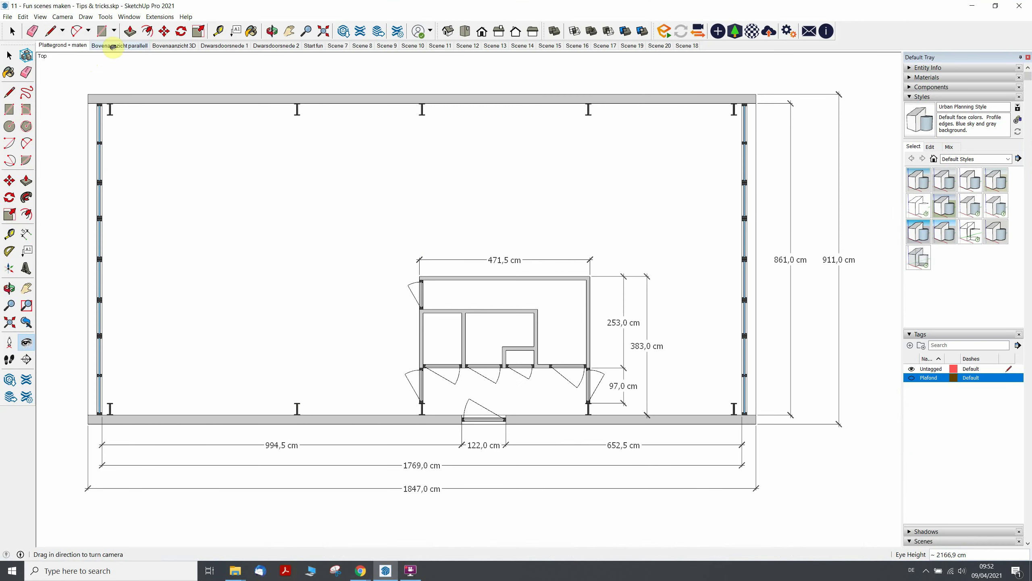
left_click(115, 48)
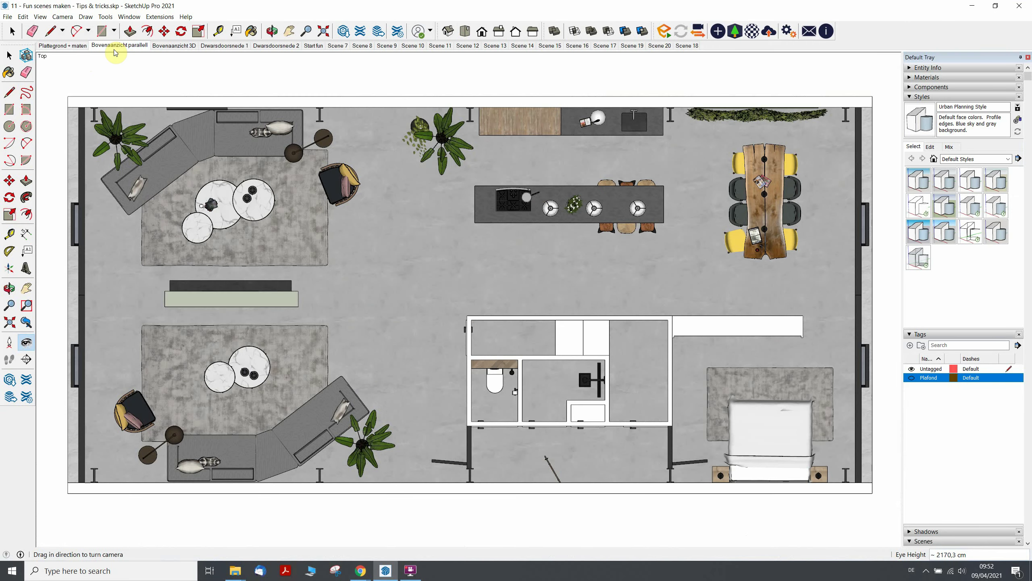
left_click(188, 48)
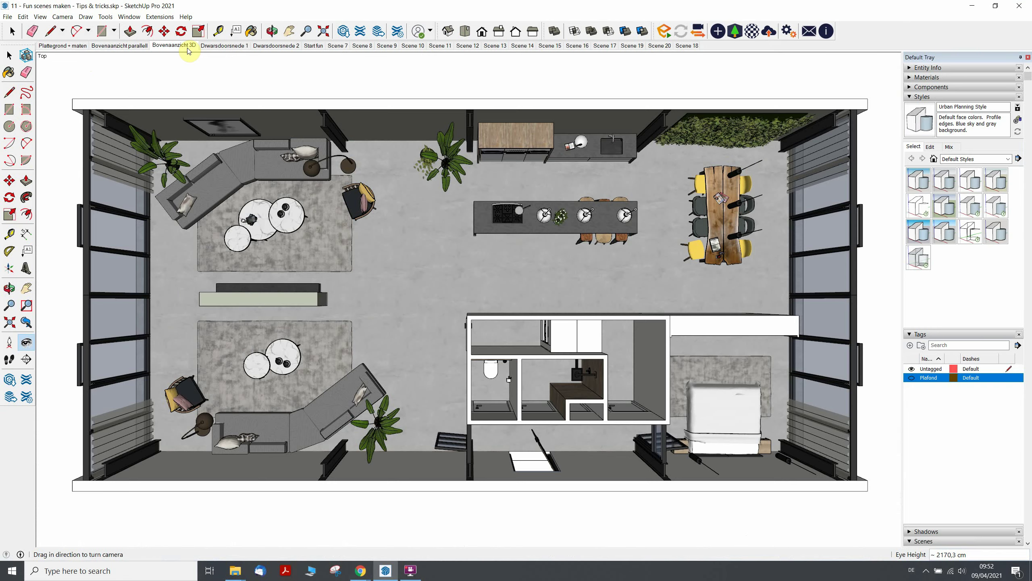
left_click(442, 48)
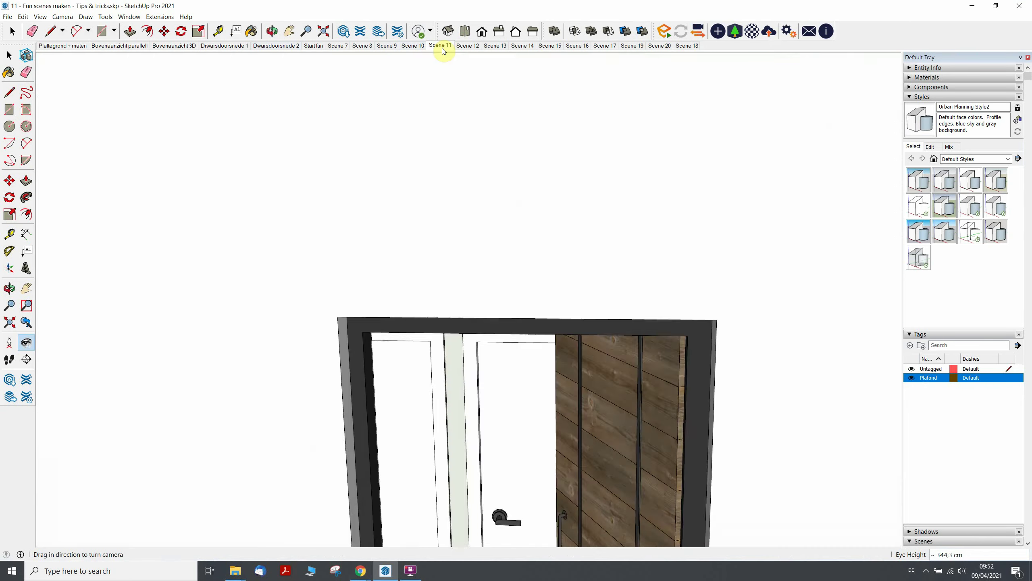
left_click(605, 46)
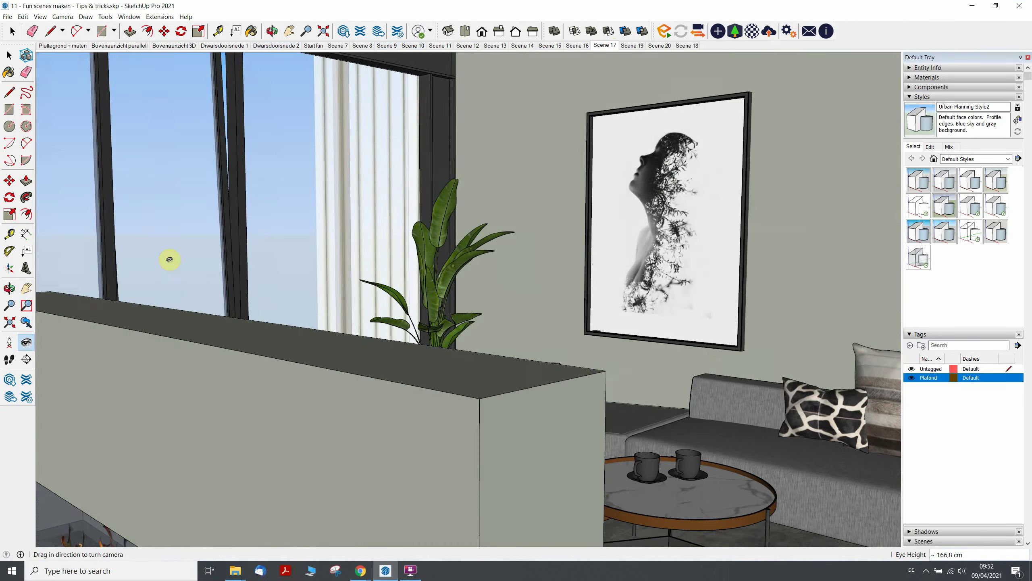
left_click(686, 45)
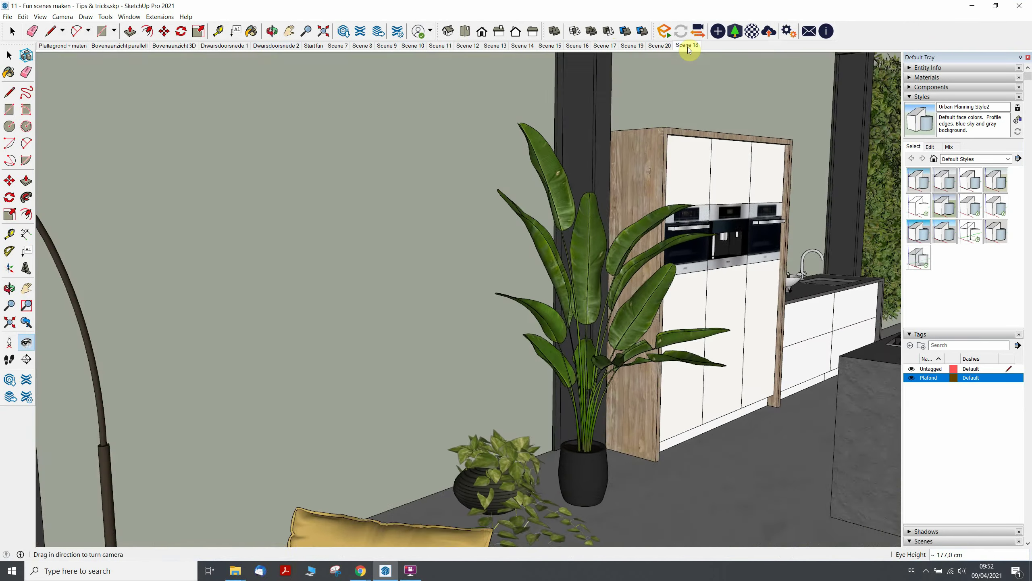
- Frame an eye-level view of the kitchen island, dining area and door using Look Around, Orbit and zoom
scroll(573, 227, "down", 3)
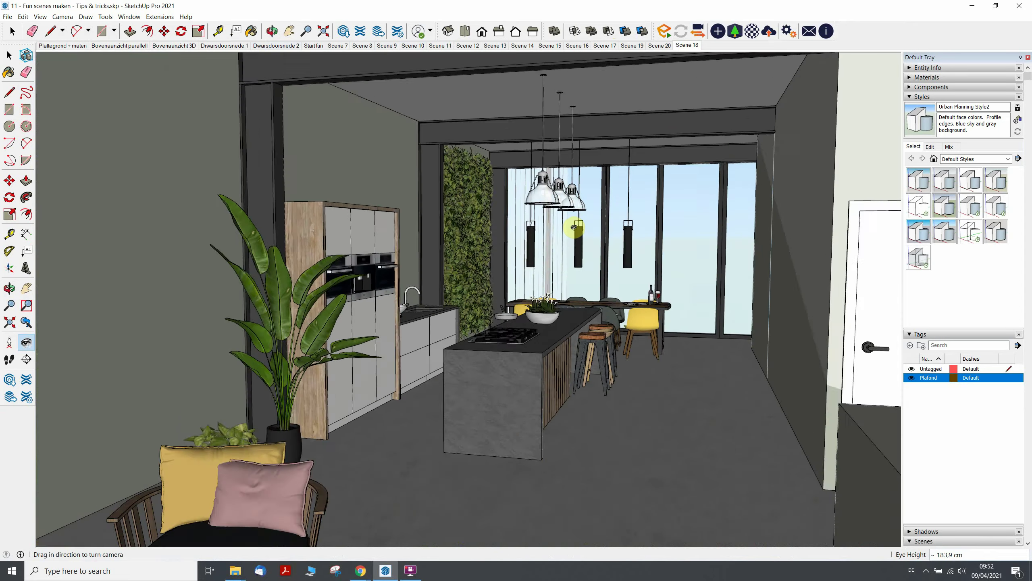
scroll(573, 227, "down", 3)
left_click_drag(574, 228, 517, 264)
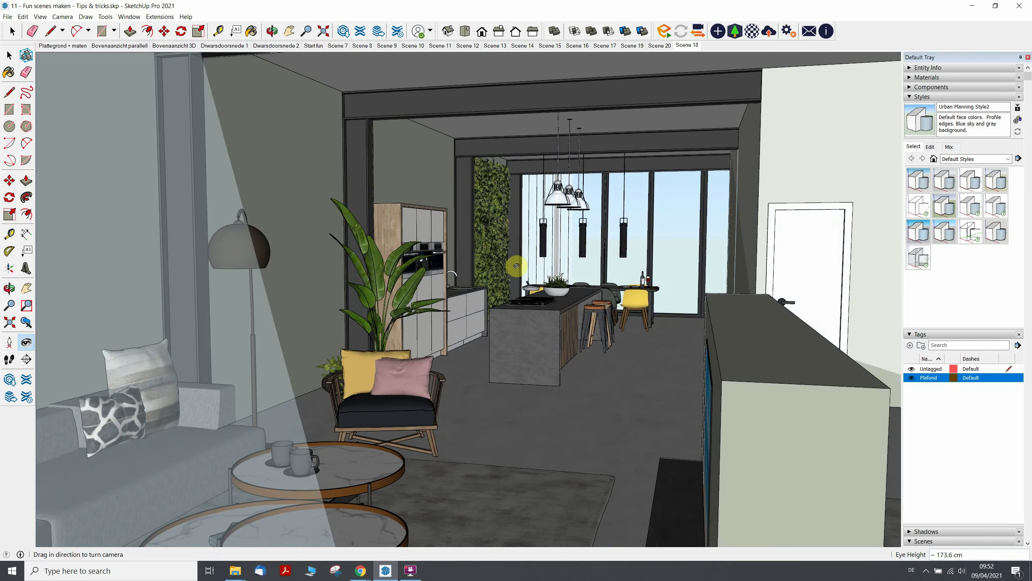
scroll(516, 265, "up", 3)
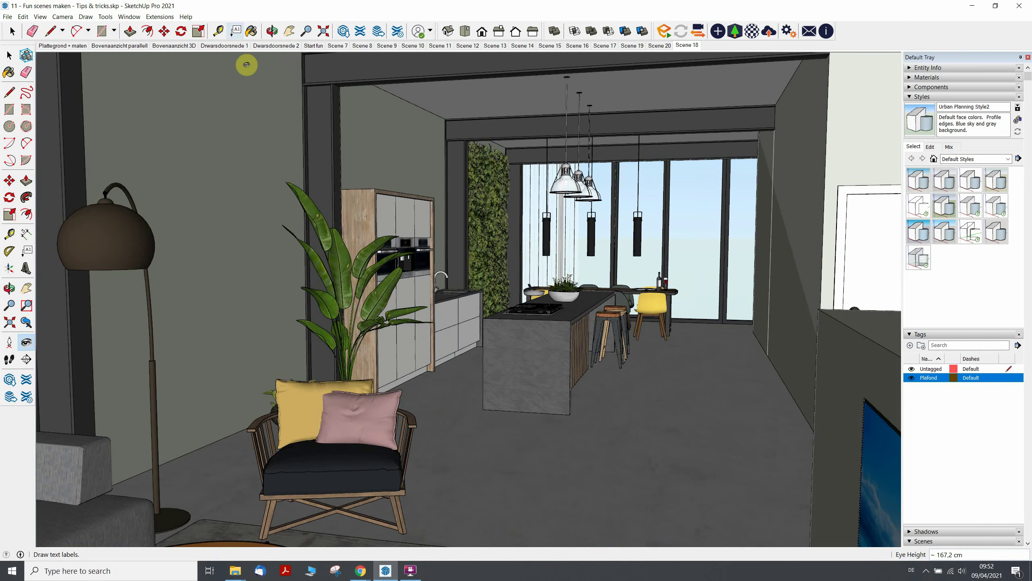
middle_click_drag(514, 216, 456, 219)
scroll(456, 219, "down", 3)
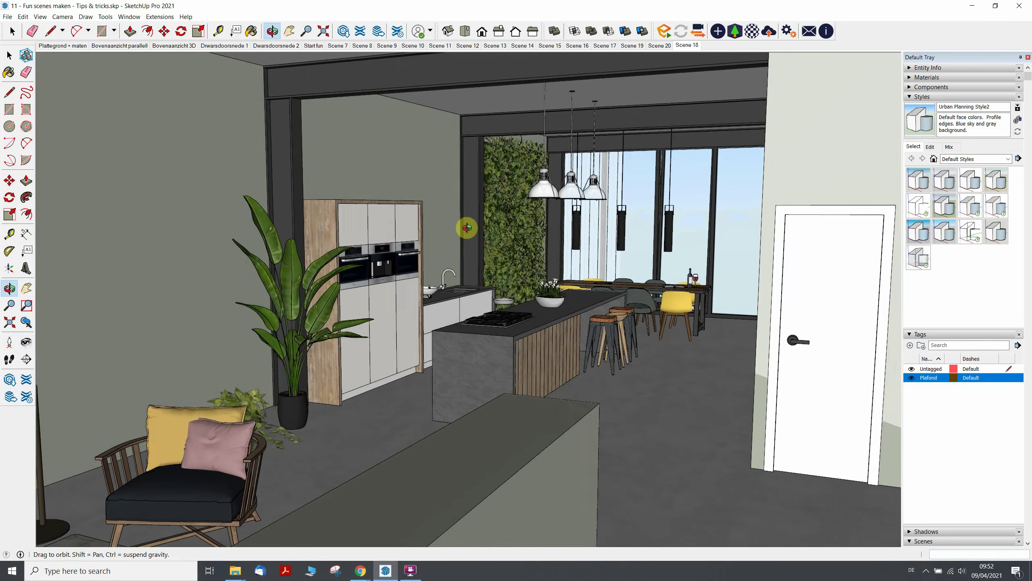
key("l")
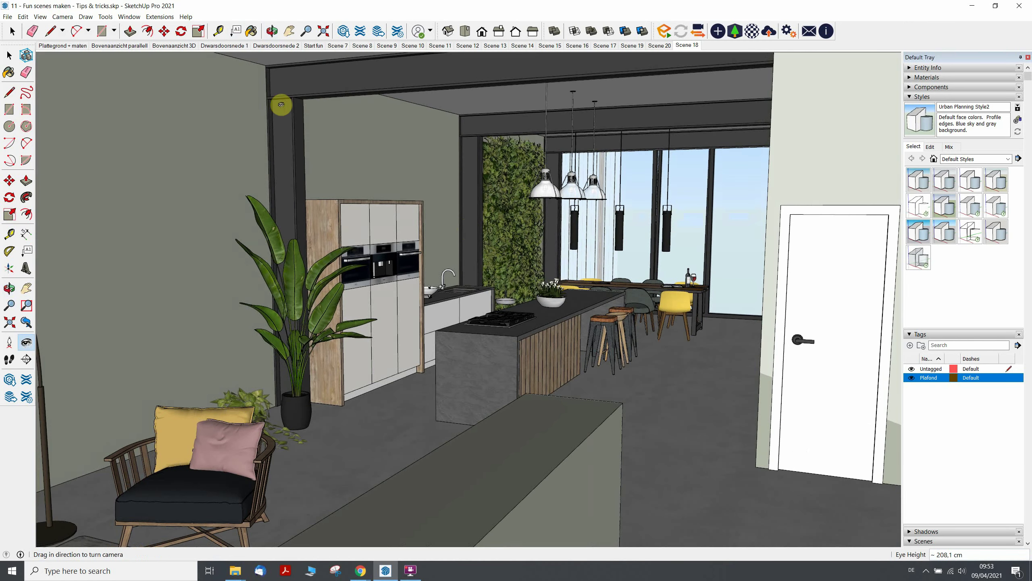
- Start a 2D Graphic export and confirm the image size is 3508 × 2005 pixels
left_click(8, 17)
mouse_move(23, 175)
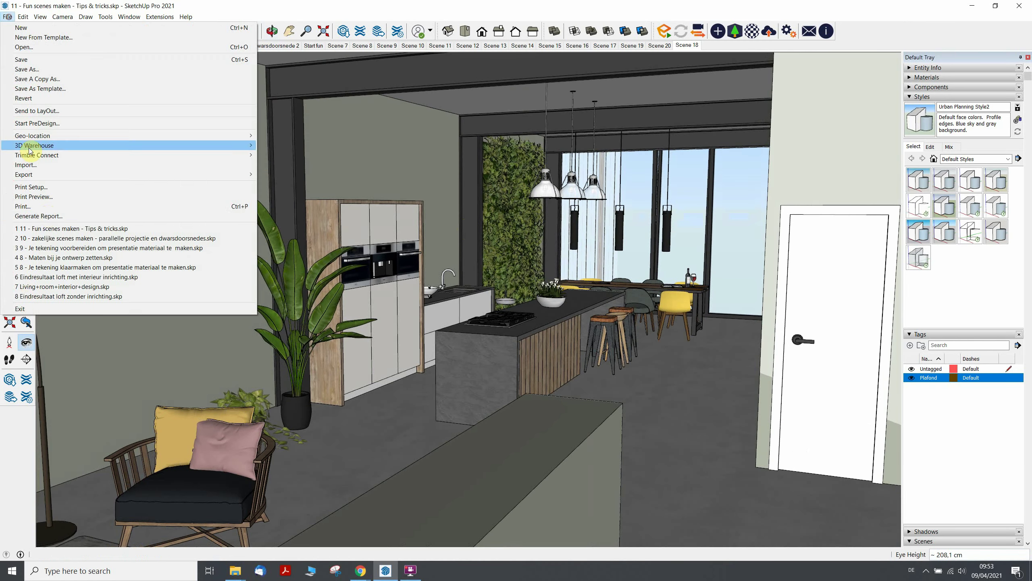
left_click(325, 188)
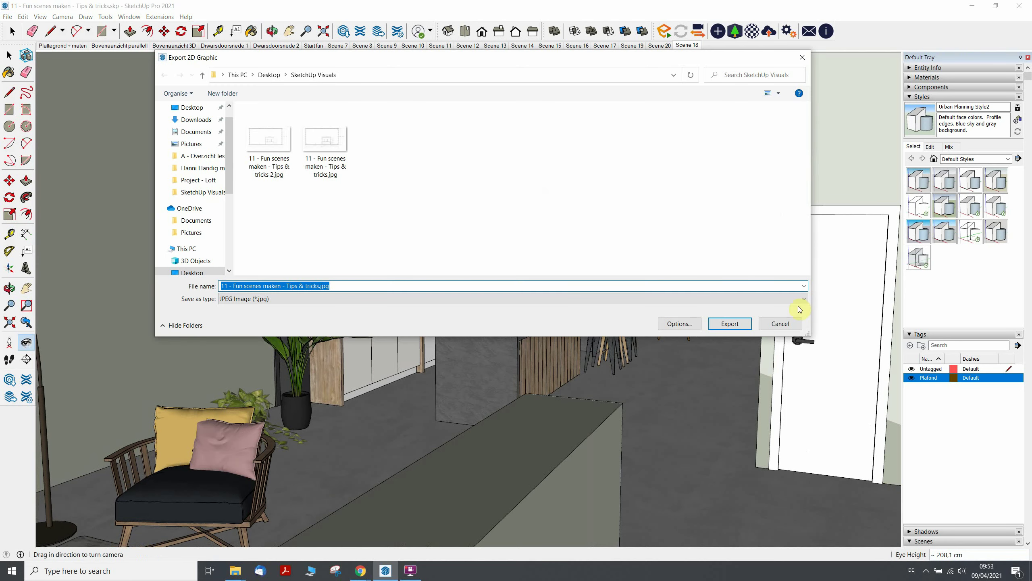
left_click(684, 325)
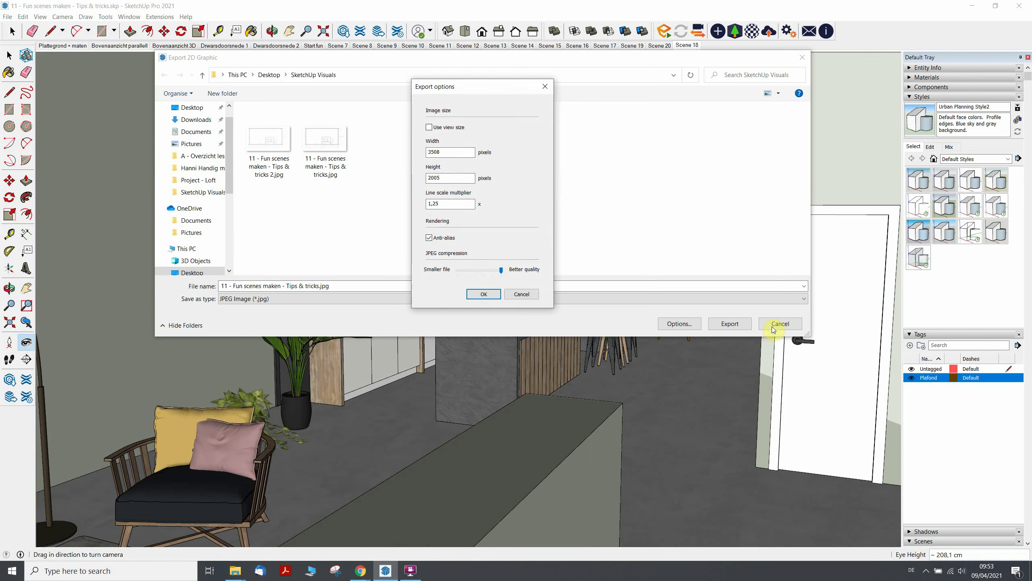
left_click(484, 294)
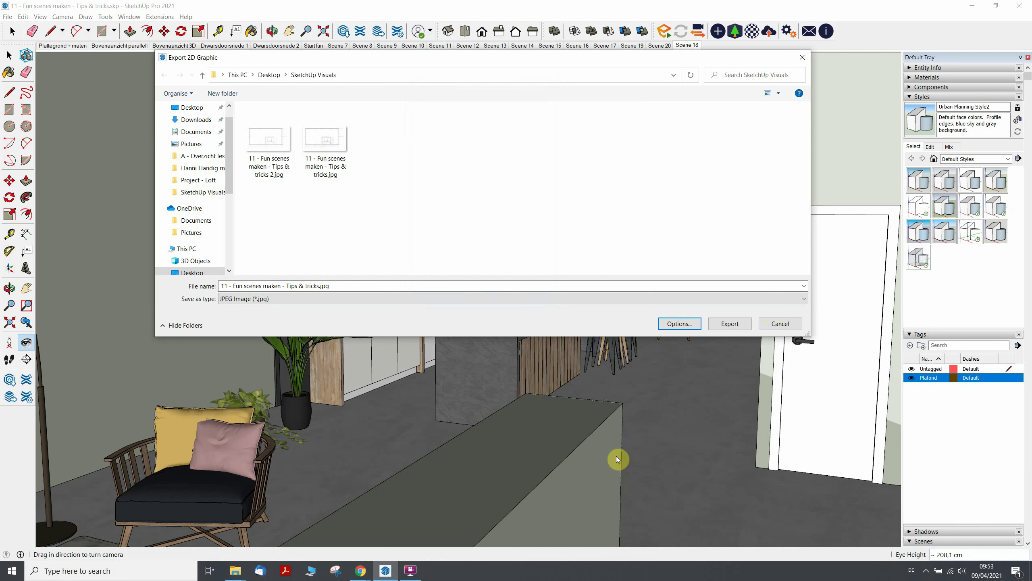
left_click(687, 323)
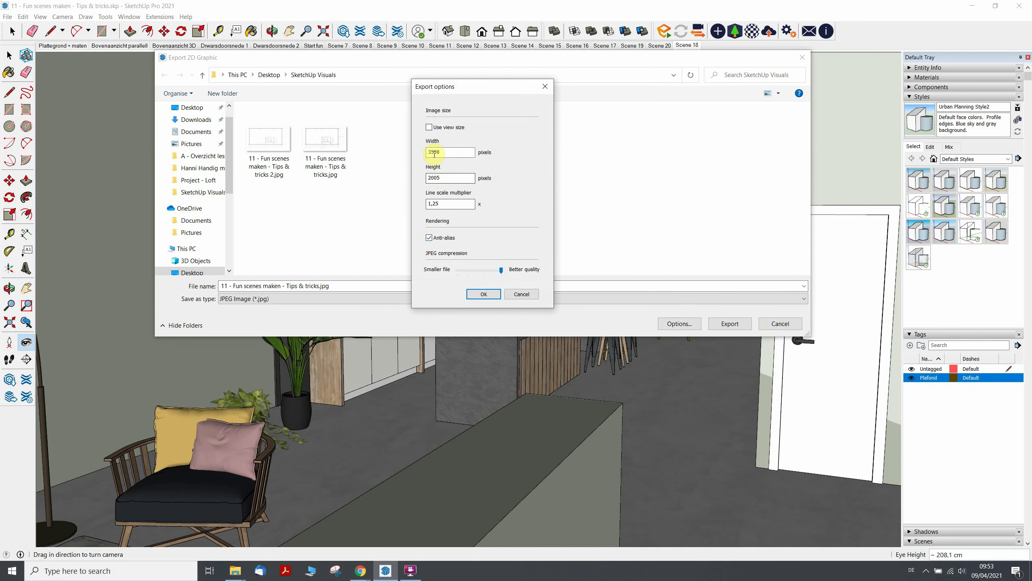
left_click(481, 295)
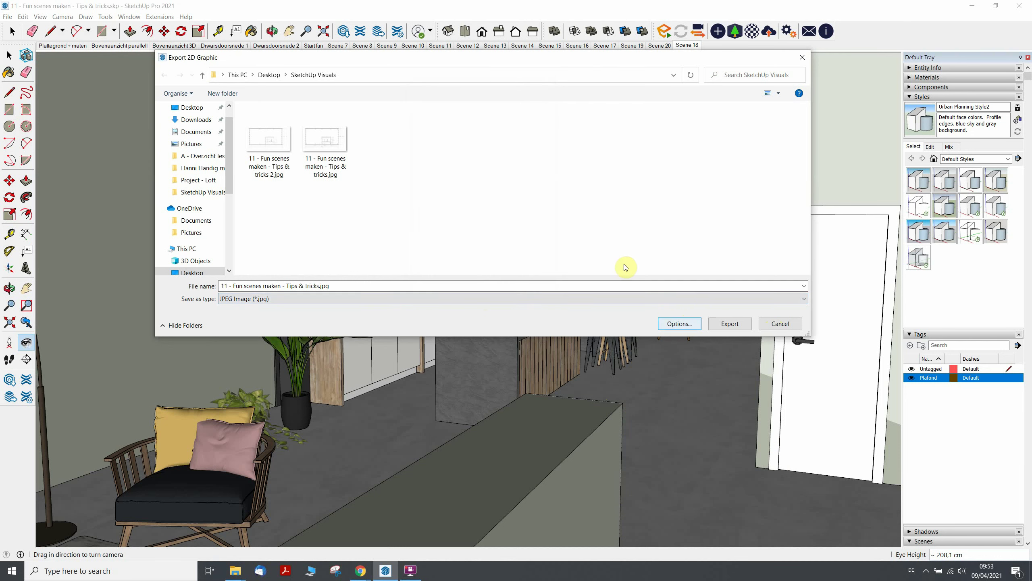
- Export as '11 - Fun scenes maken - Tips & tricks 3.jpg' instead of overwriting the existing JPEG
left_click(732, 323)
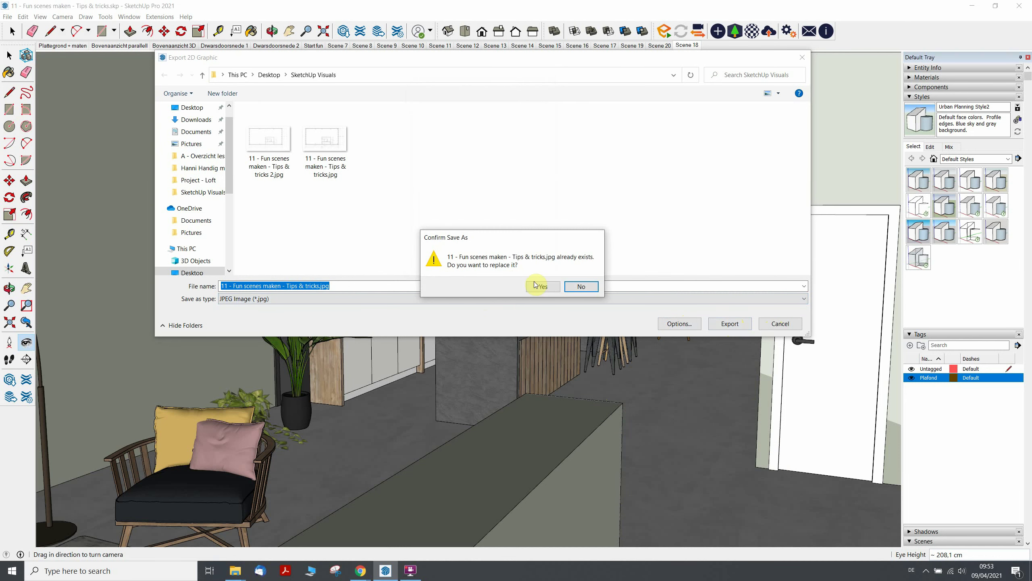
left_click(584, 287)
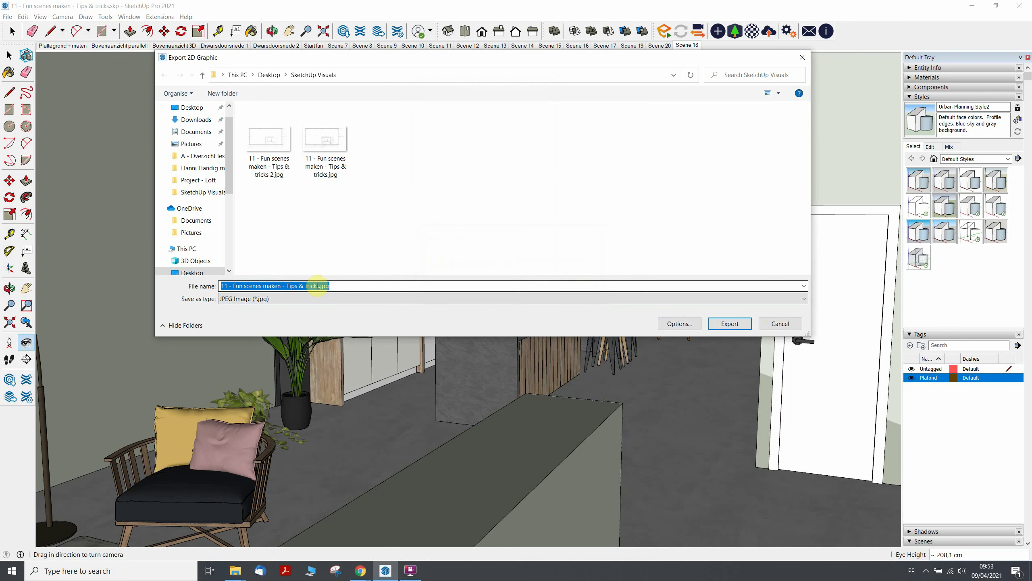
left_click(319, 286)
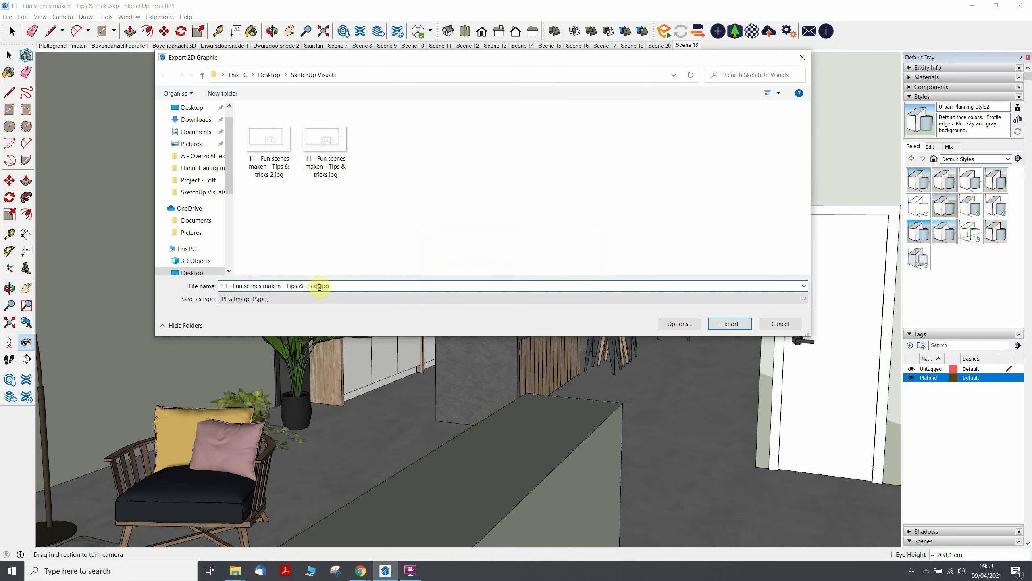
type("3")
left_click(718, 325)
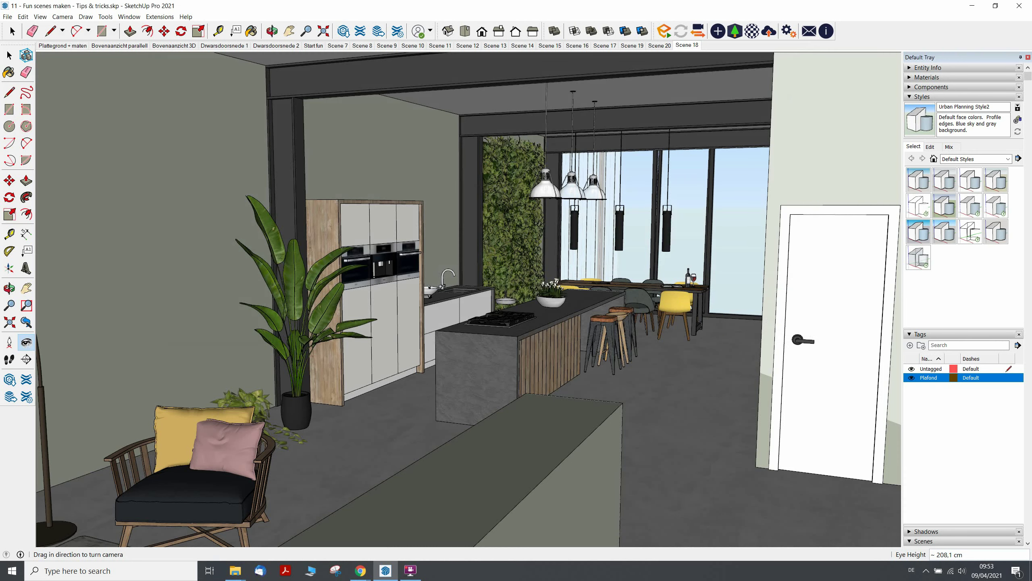
- Shrink SketchUp and open '11 - Fun scenes maken - Tips & tricks 3.jpg' from the SketchUp Visuals desktop folder
left_click(680, 239)
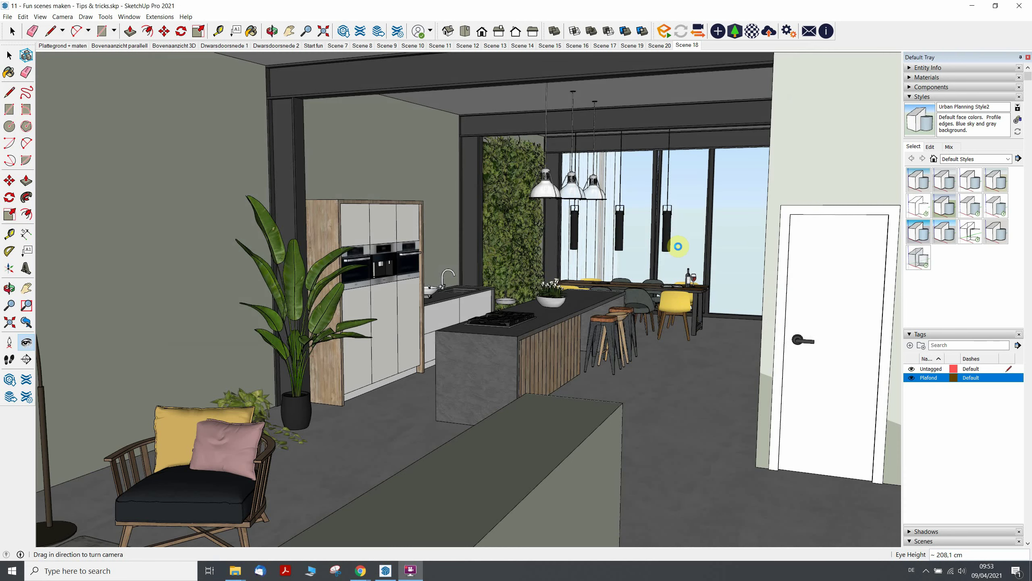
mouse_move(760, 5)
left_mouse_down()
mouse_move(638, 462)
mouse_move(638, 272)
left_mouse_up()
double_click(13, 277)
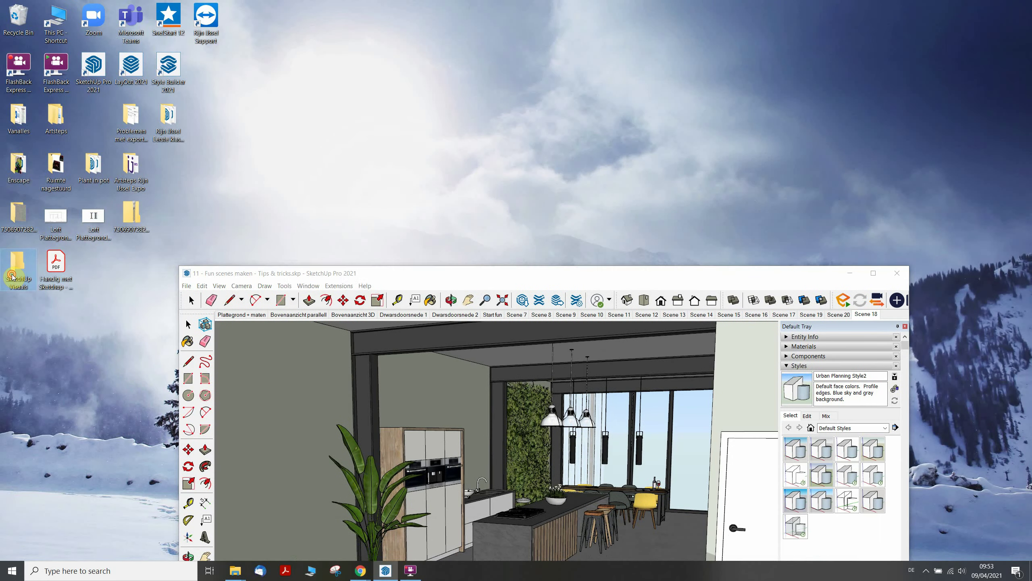
double_click(479, 148)
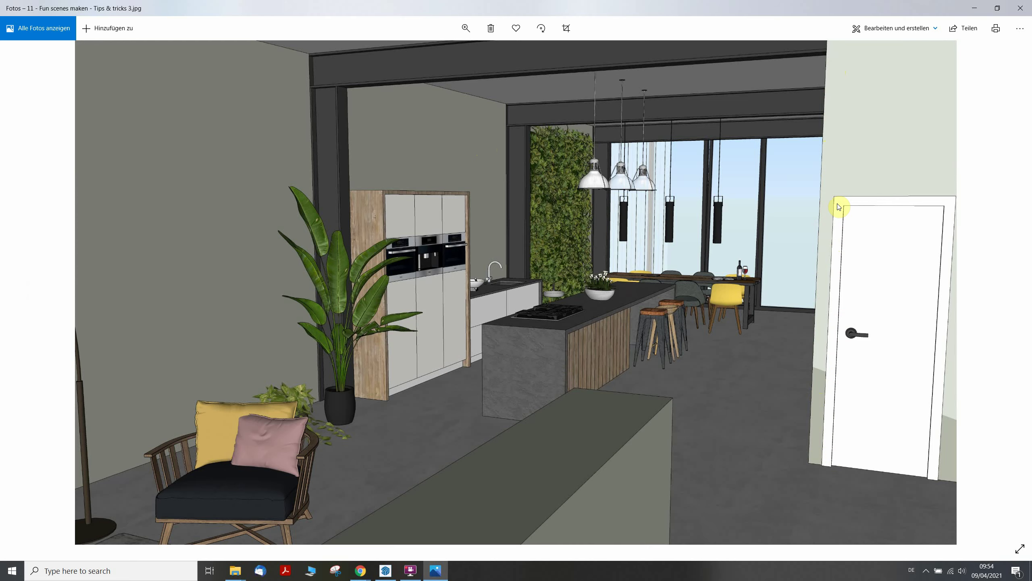
- Zoom into the exported kitchen image, pan to the dining area and door, then zoom back out
left_click(466, 29)
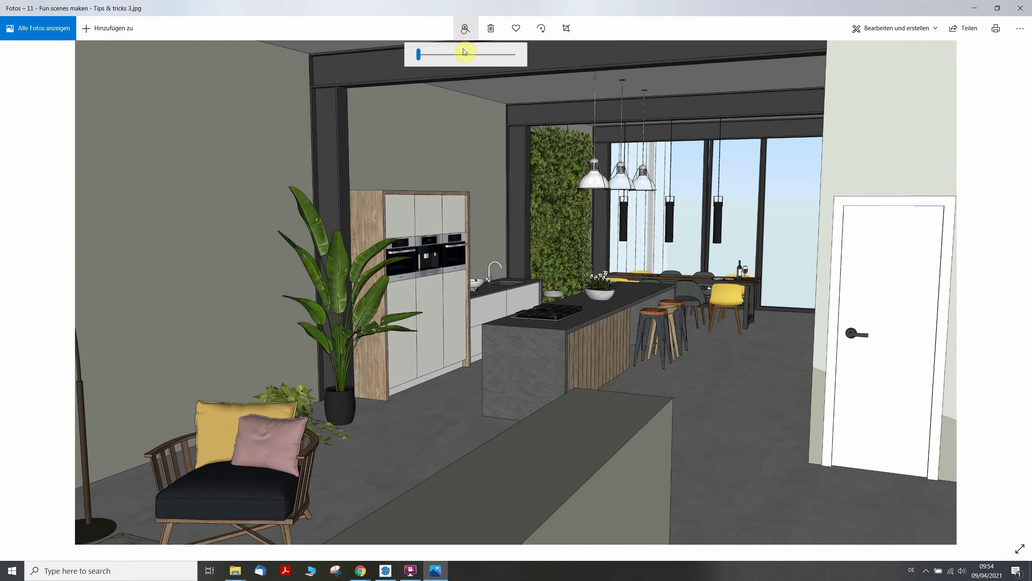
left_click_drag(421, 54, 440, 55)
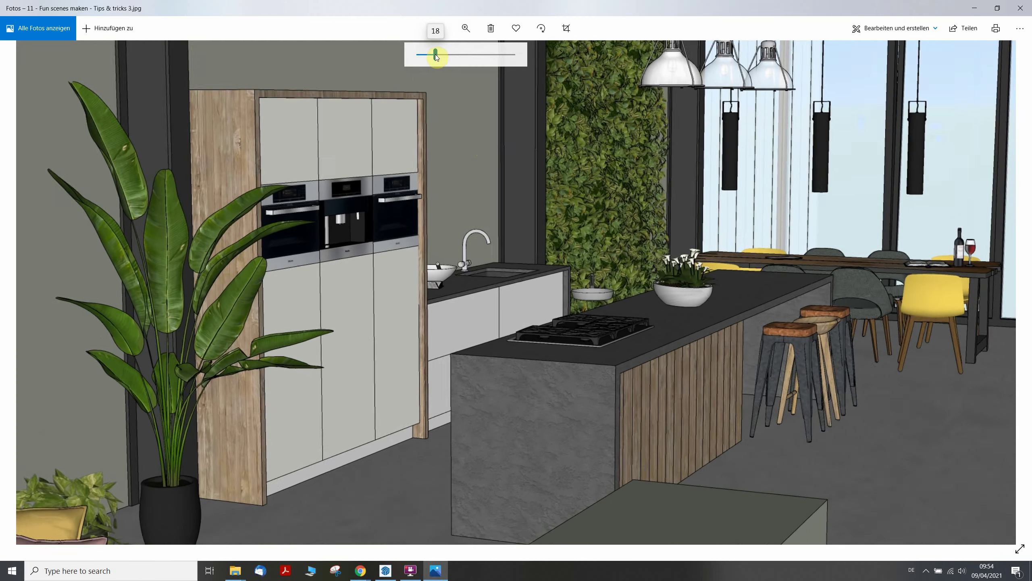
left_click_drag(737, 251, 632, 252)
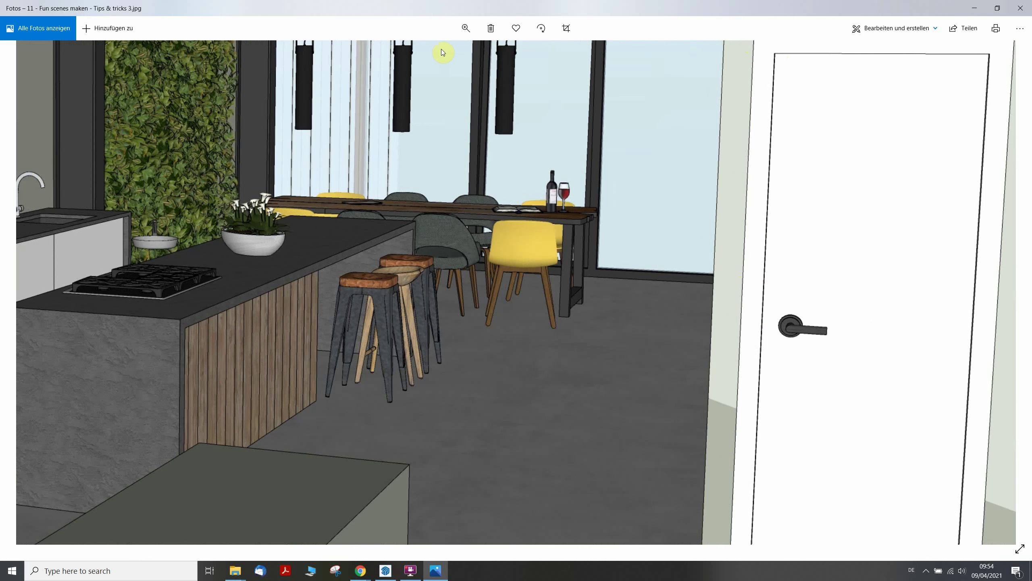
left_click(466, 29)
left_click_drag(438, 57, 418, 55)
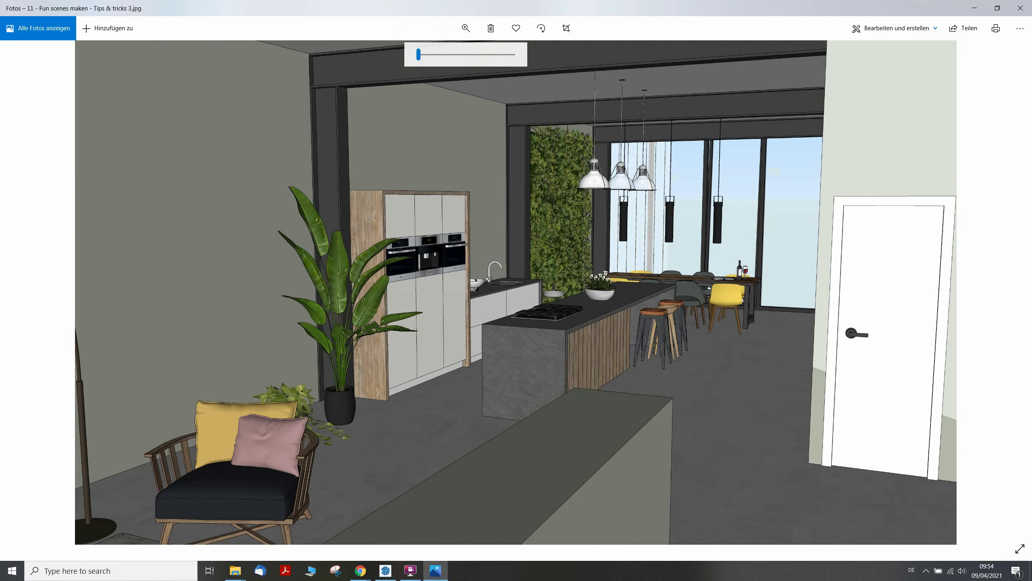
- Close Photos and bring SketchUp back full screen
left_click(1021, 8)
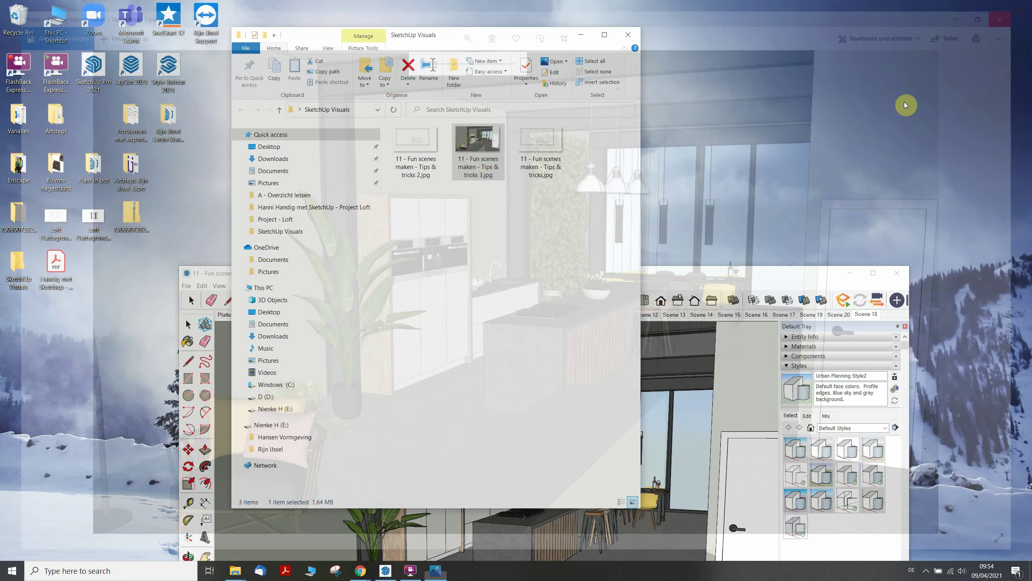
left_click(766, 274)
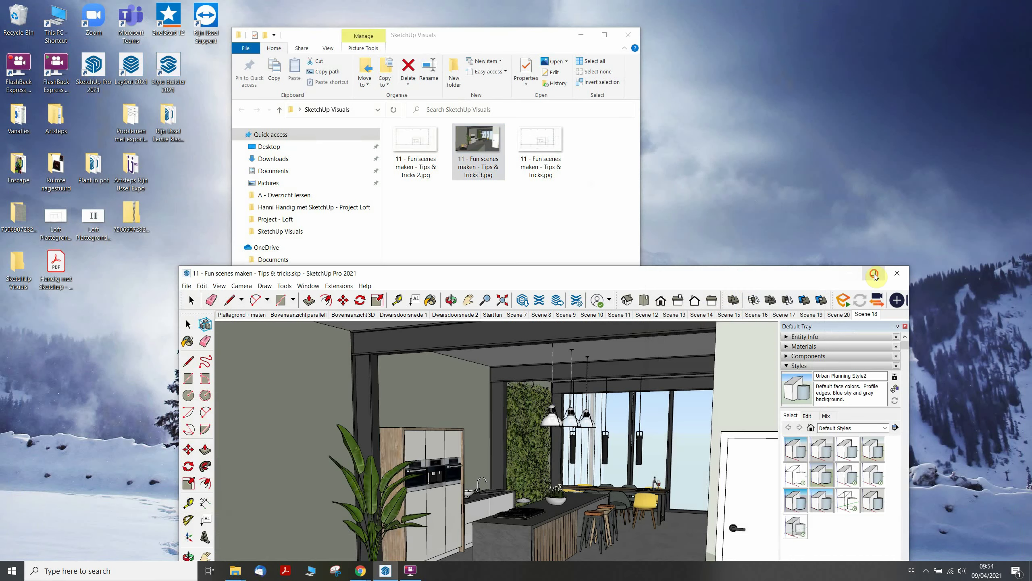
left_click(873, 273)
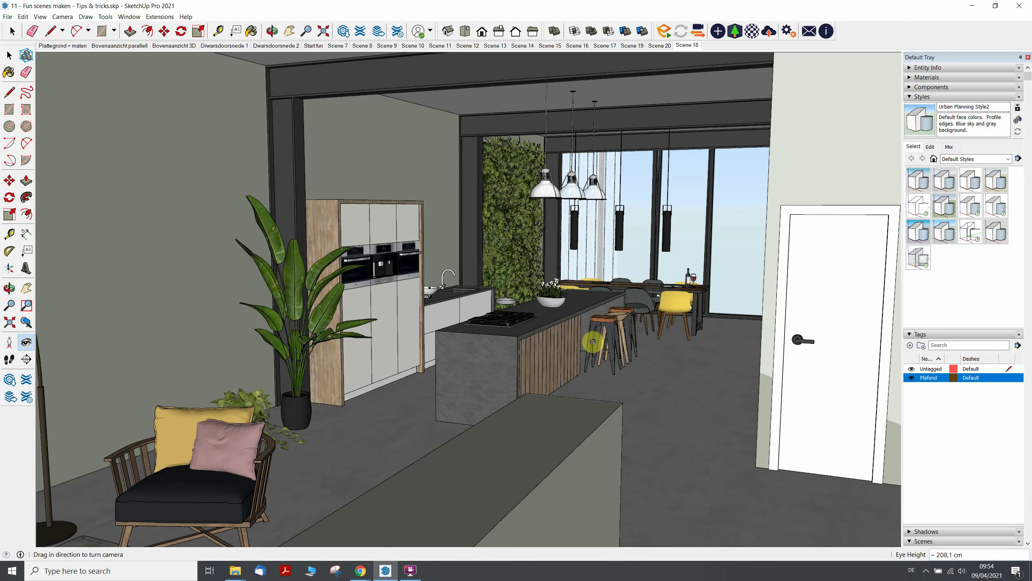